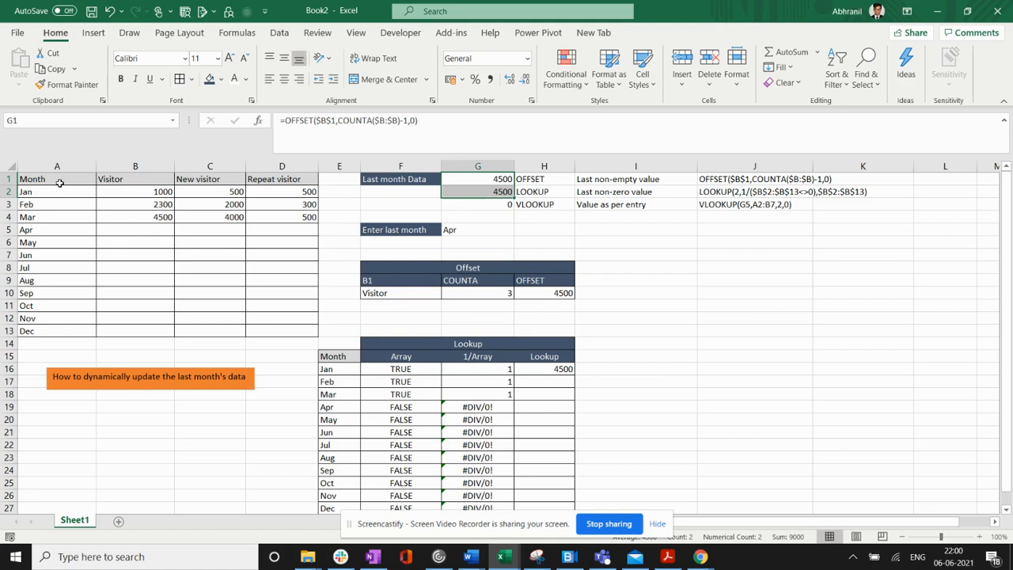
- Examine the monthly visitor figures in column B and the OFFSET formula that returns the last month's data
left_click_drag(142, 199, 138, 250)
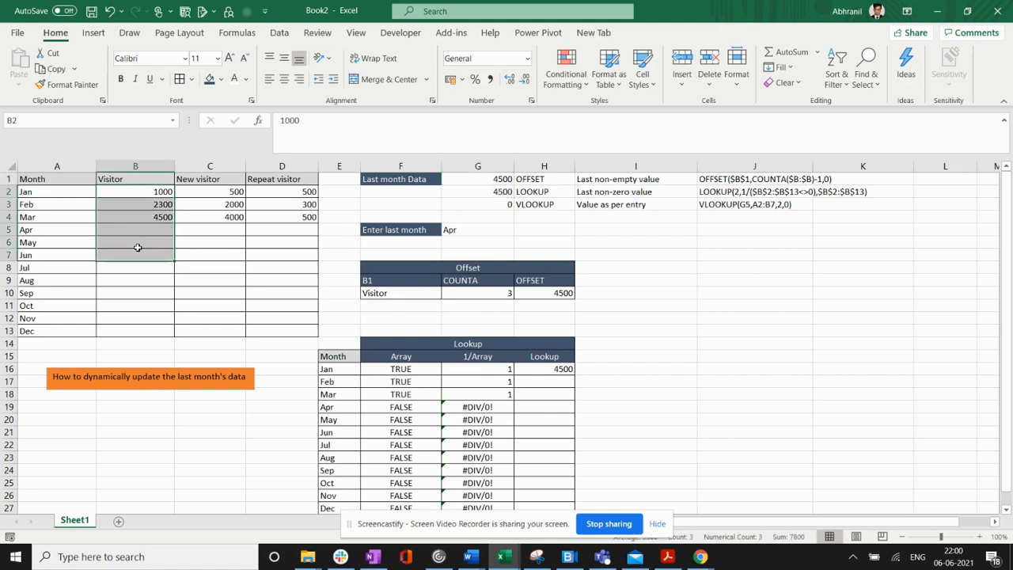
left_click(140, 228)
left_click_drag(82, 182, 133, 192)
left_click(131, 227)
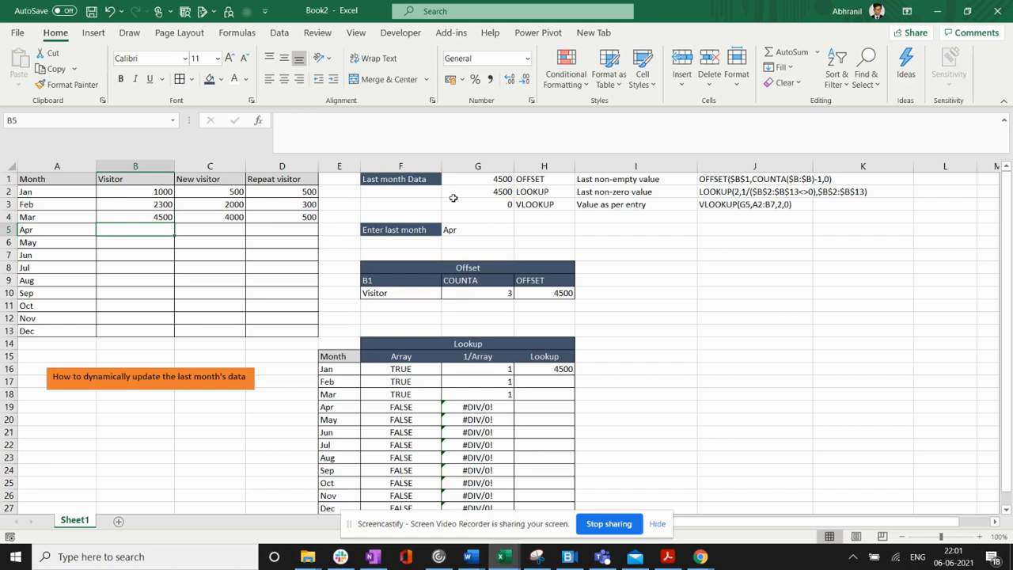
left_click_drag(430, 180, 469, 182)
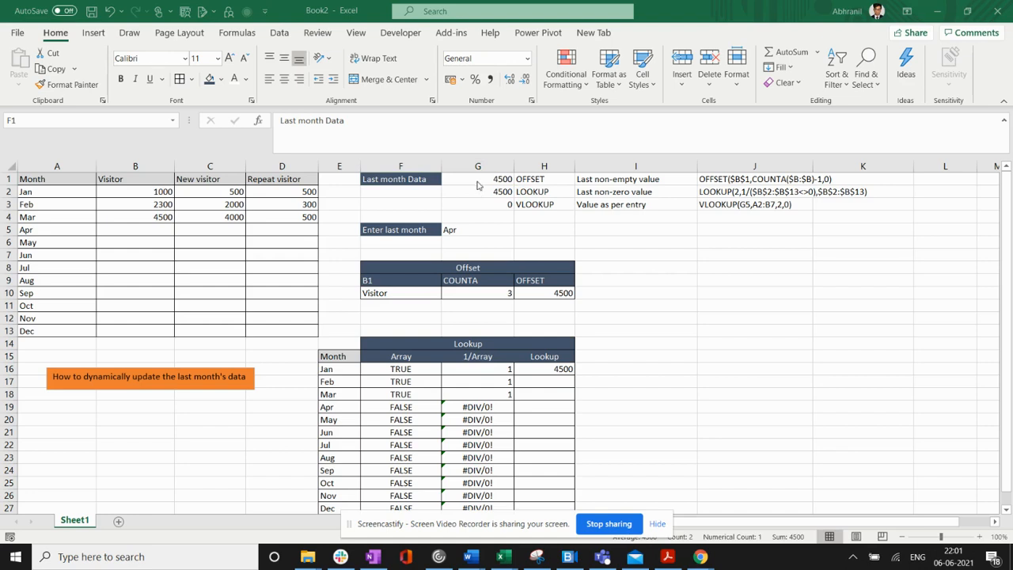
left_click(151, 228)
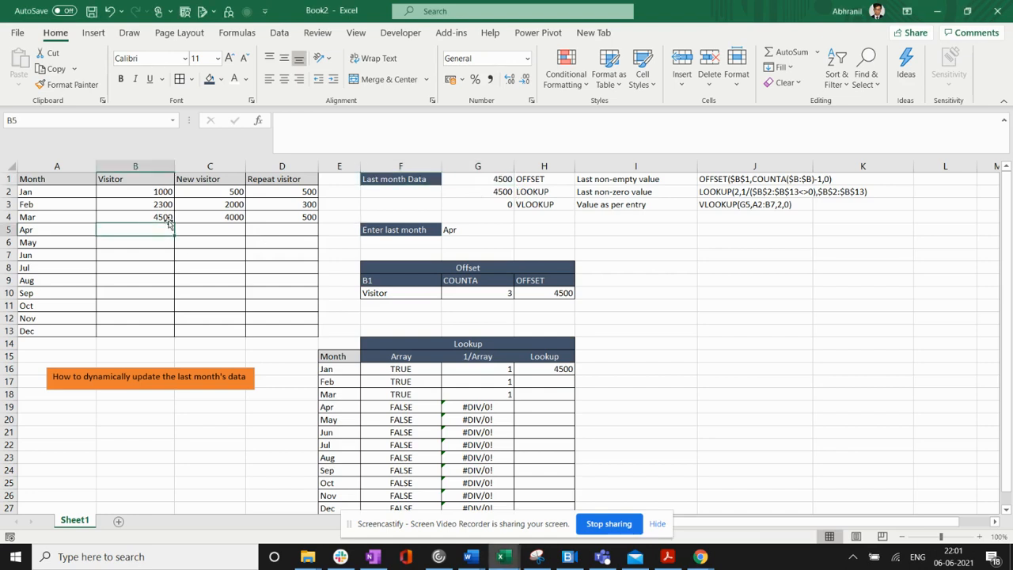
left_click(467, 177)
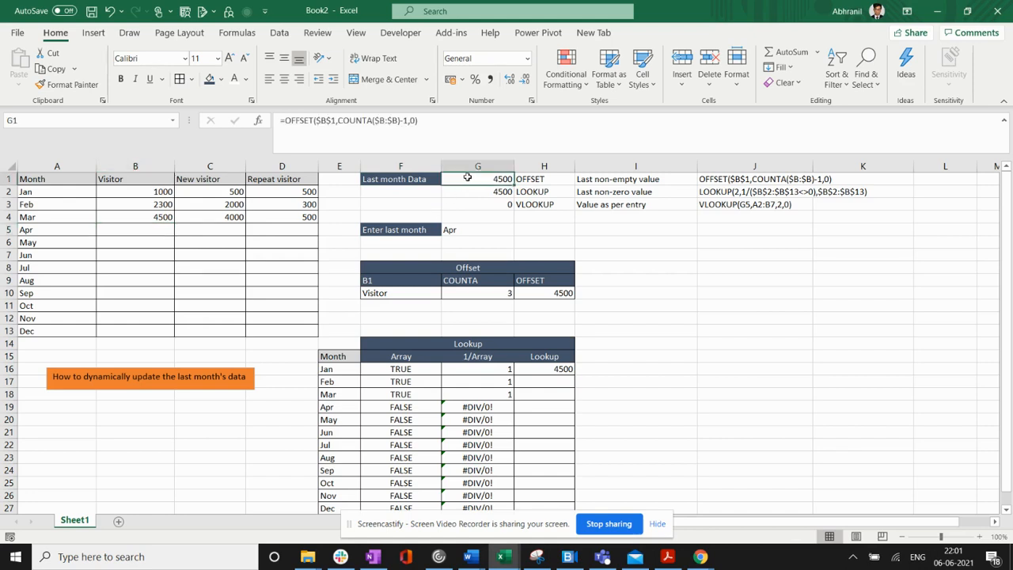
- Enter the direct reference =B4 in cell G4 to pull in March's visitor figure manually
left_click(467, 212)
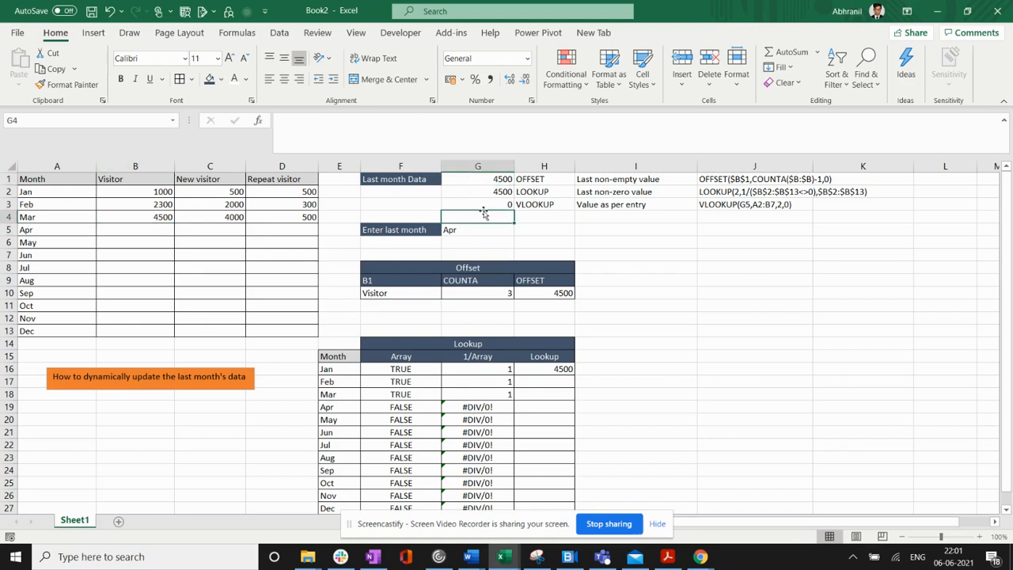
type("=")
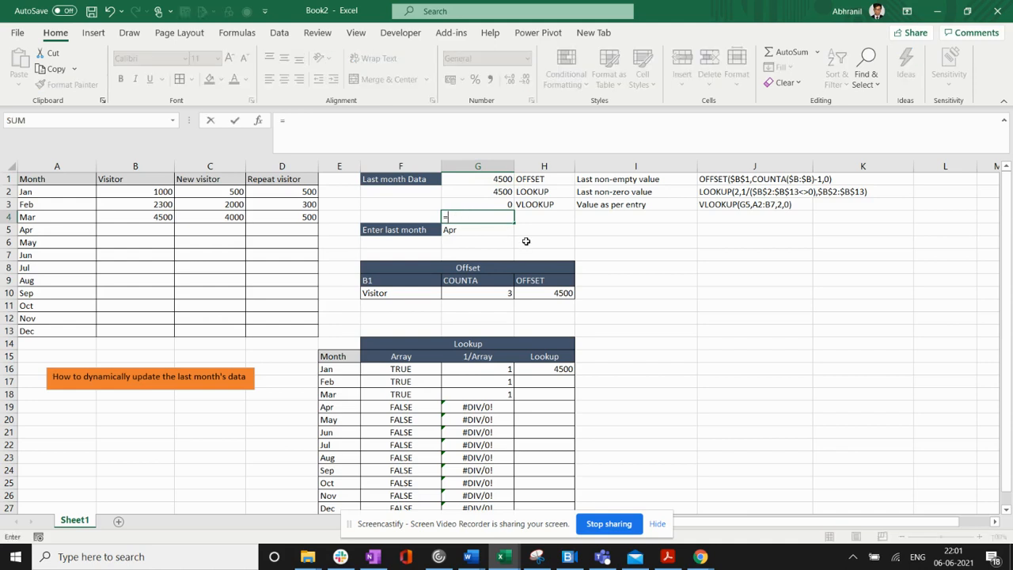
left_click(159, 218)
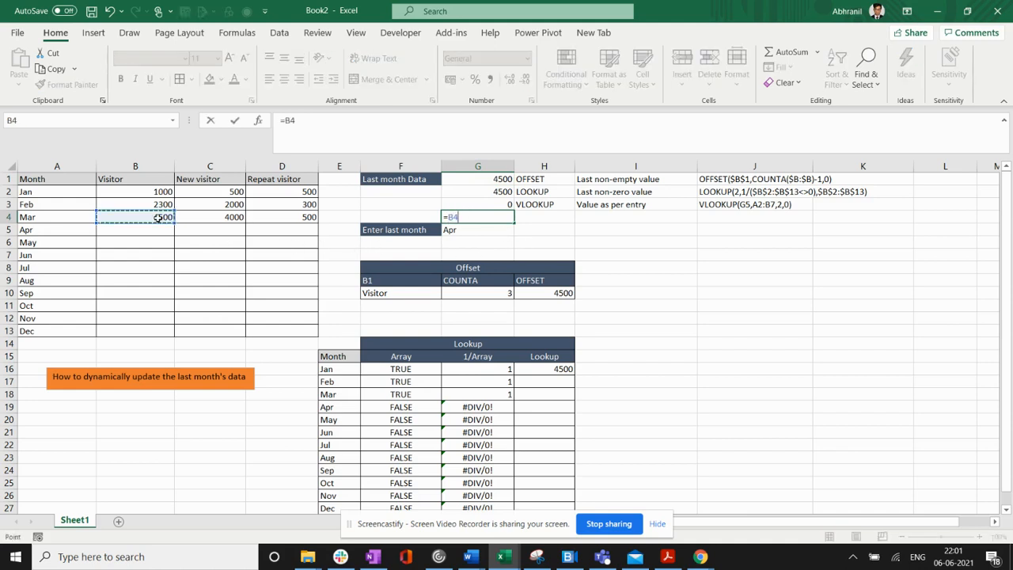
key("Return")
left_click(460, 217)
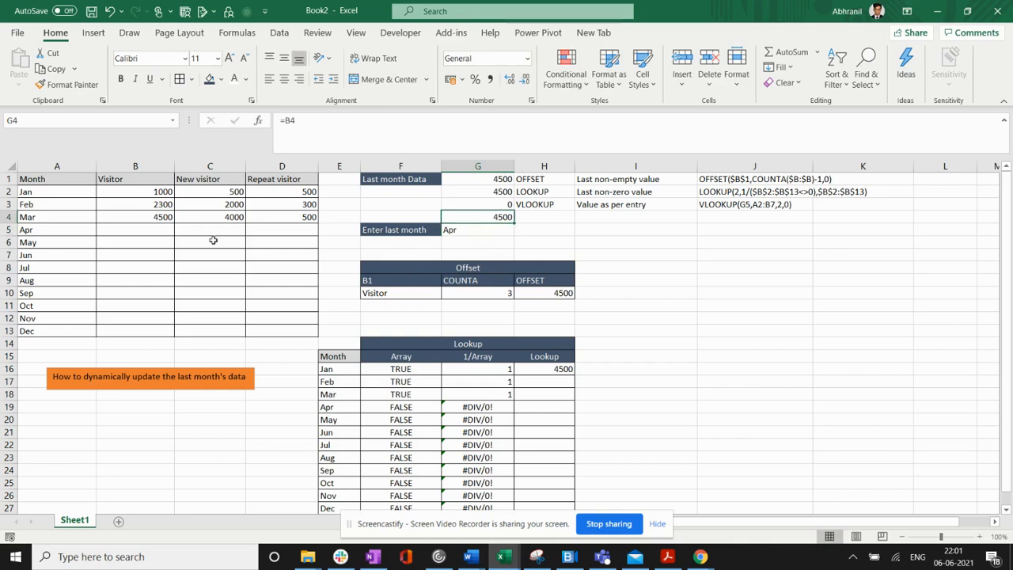
- Enter 1000 as the April visitor figure in cell B5
left_click(151, 229)
type("1000")
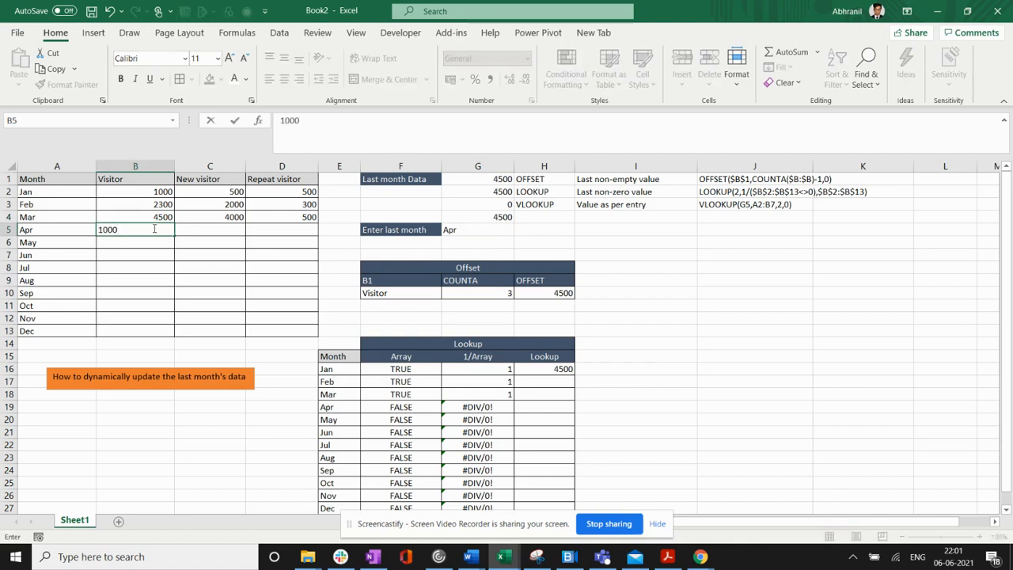
key("Return")
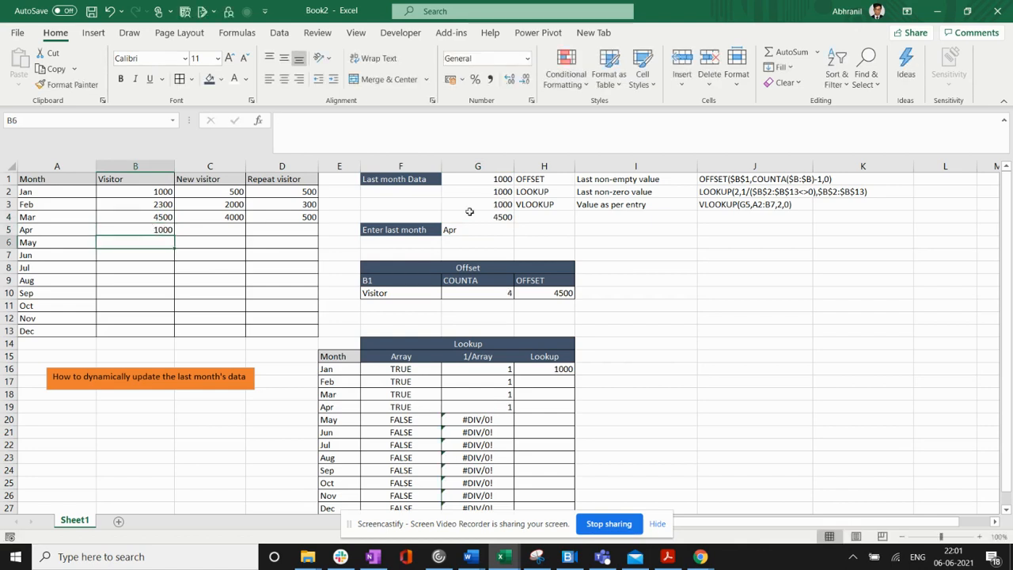
- Change the manual reference in cell G4 to =B5 and clear that cell
left_click(473, 216)
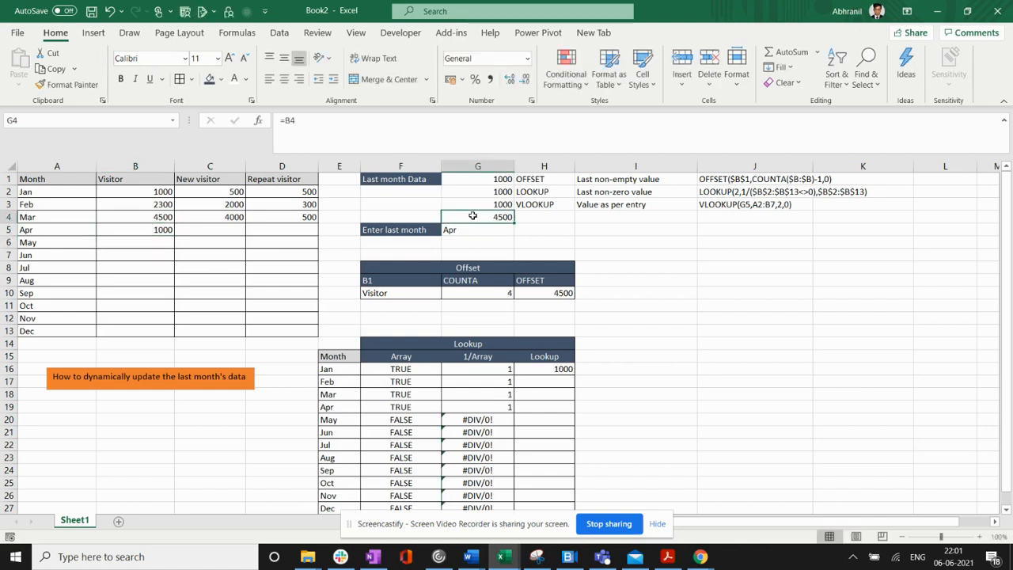
double_click(472, 215)
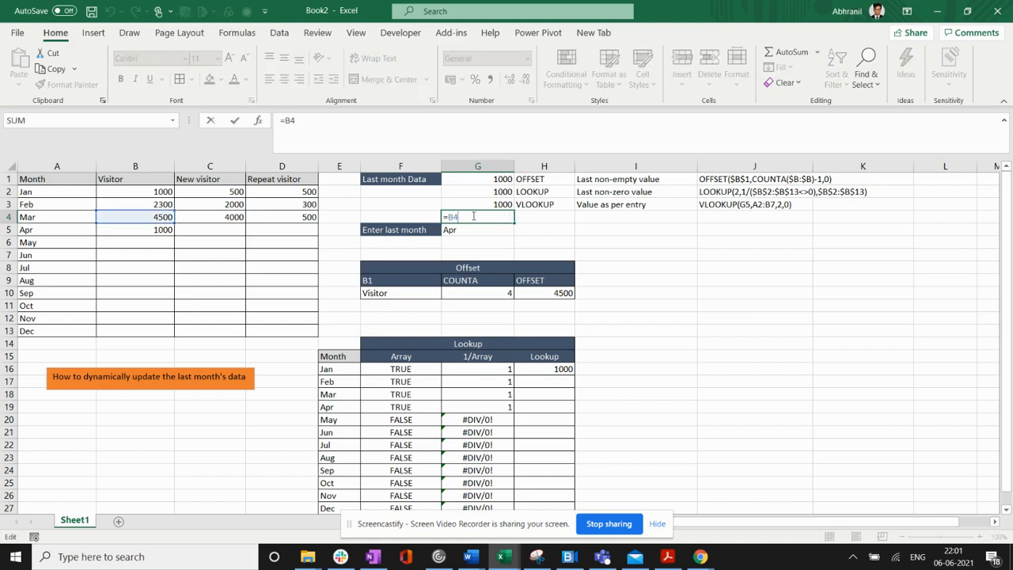
key("BackSpace")
type("5")
key("Return")
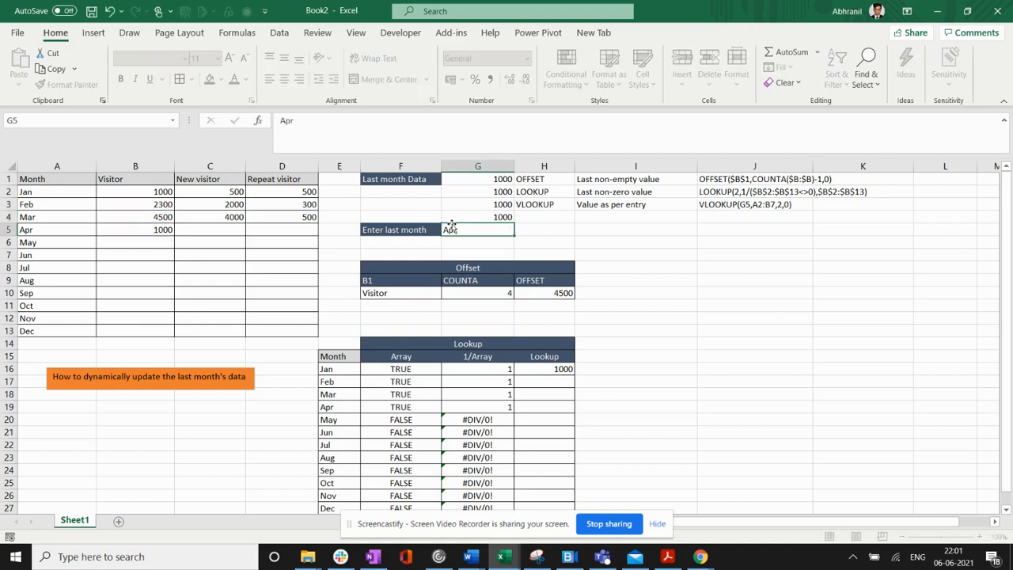
left_click(456, 217)
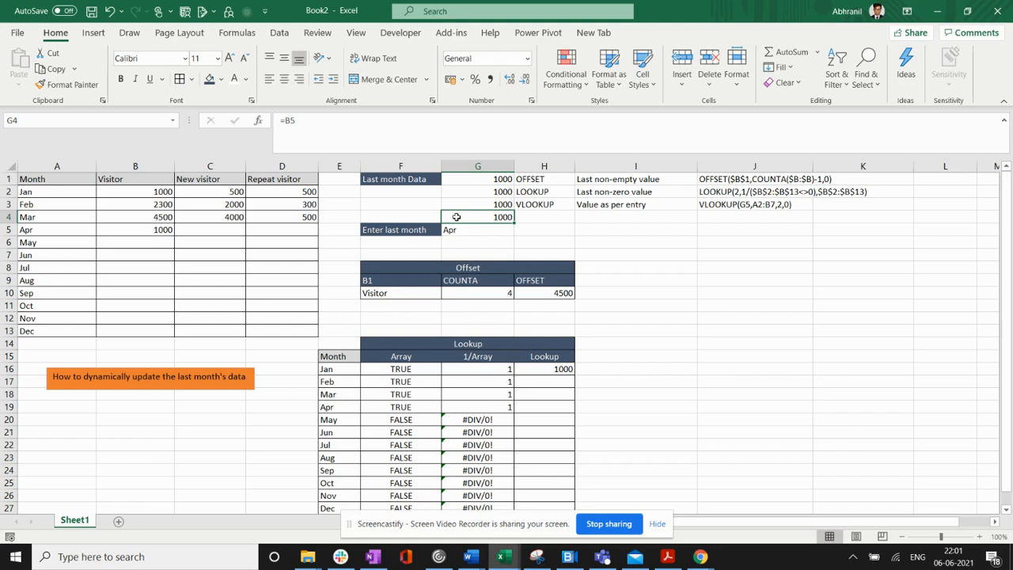
key("Delete")
- Review the OFFSET, LOOKUP and VLOOKUP methods in G1:J3, comparing the descriptions of what each one returns with the April visitor figure
left_click_drag(495, 180, 676, 211)
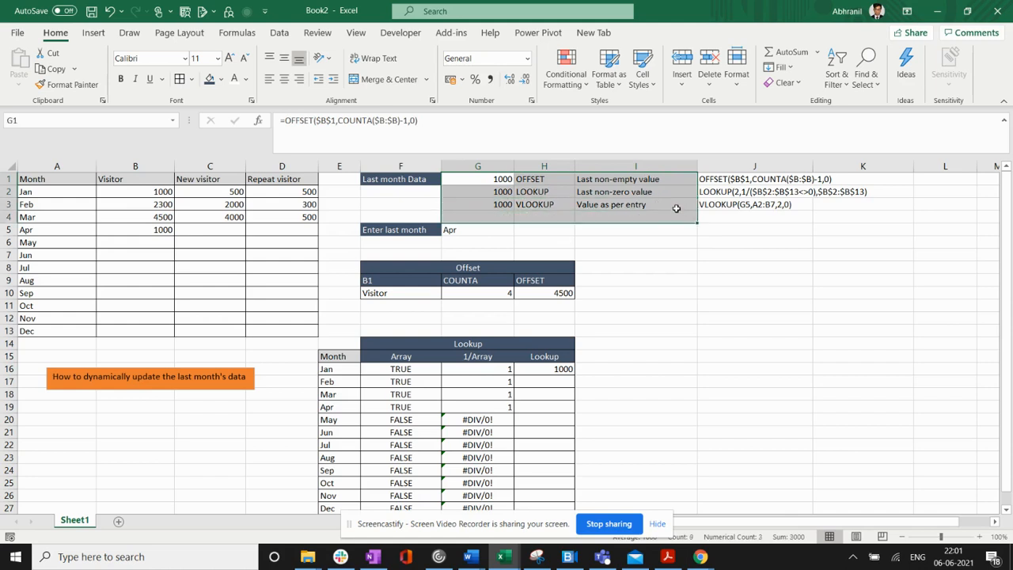
left_click(752, 204, "shift")
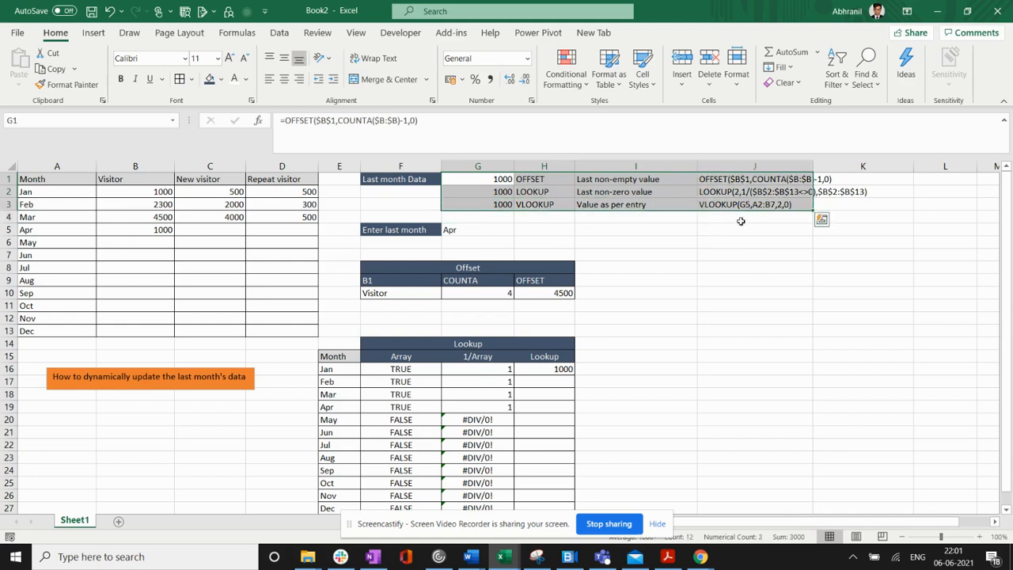
left_click(693, 239)
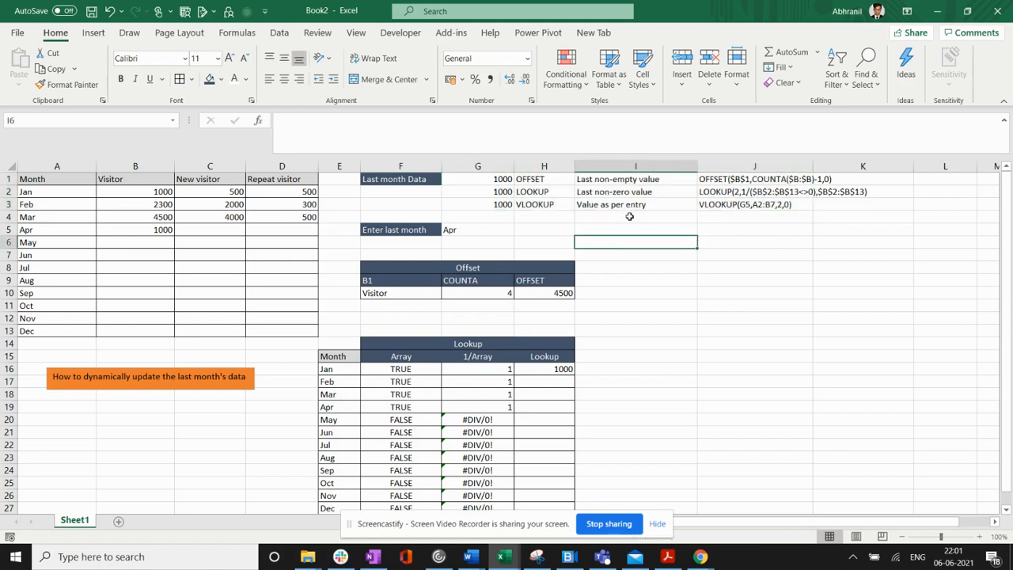
left_click(505, 181)
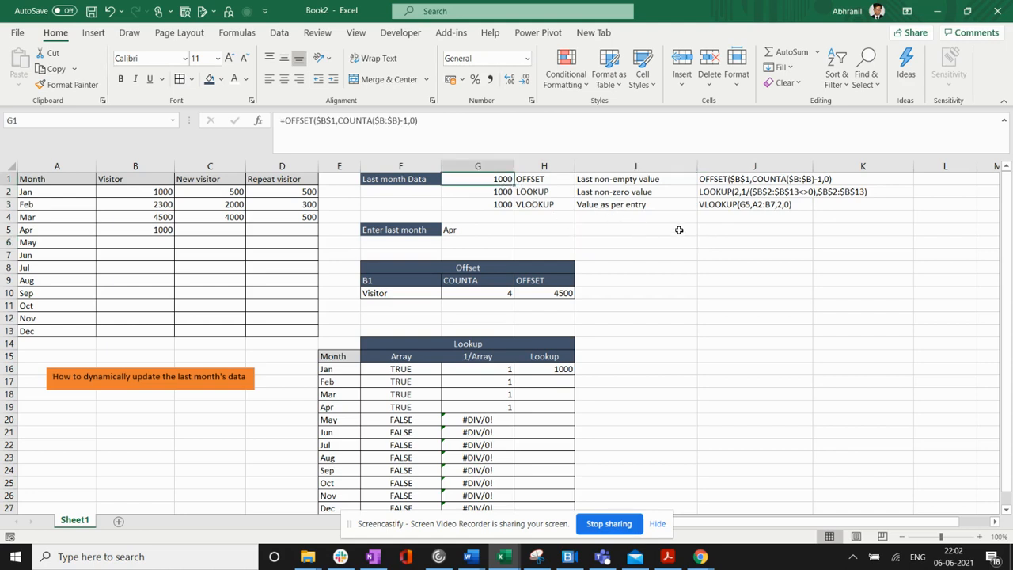
left_click(655, 183)
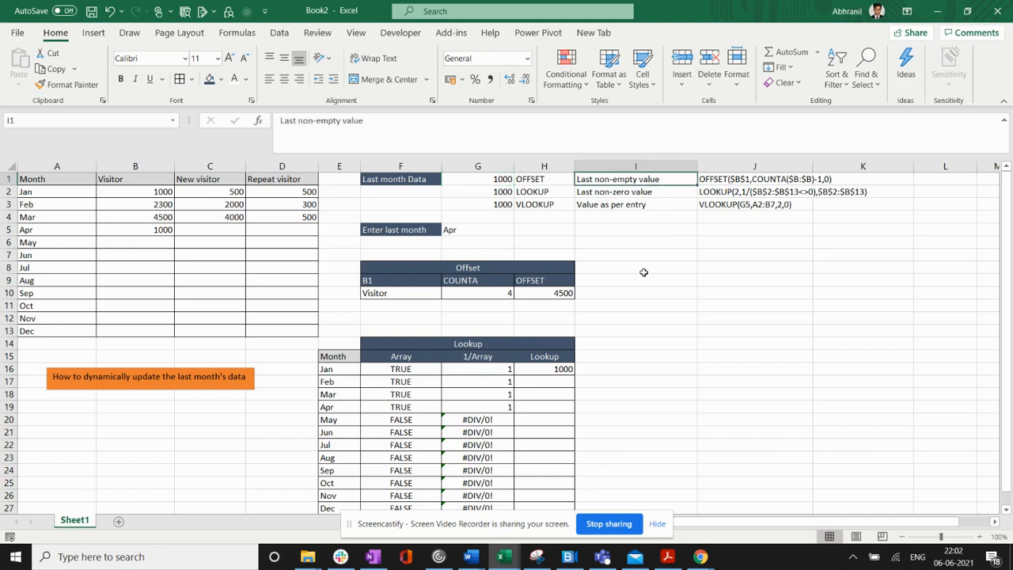
left_click(503, 190)
left_click(580, 191)
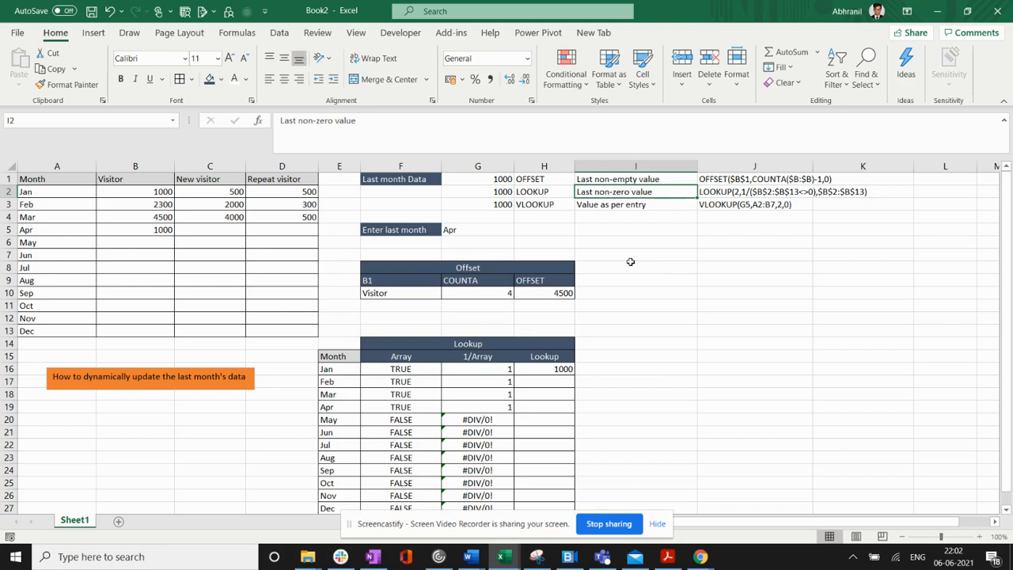
left_click(638, 180)
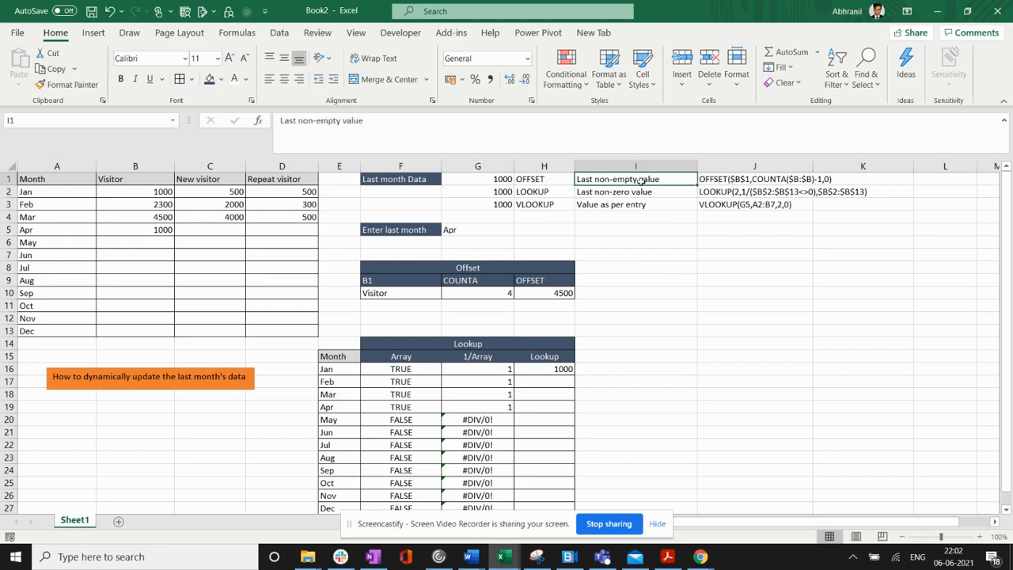
left_click(641, 193)
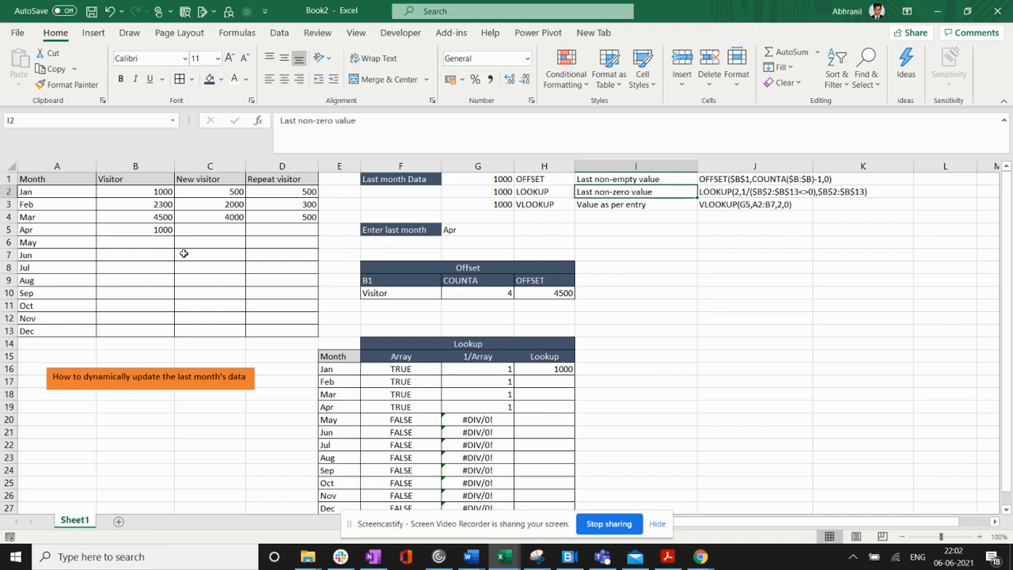
left_click(162, 230)
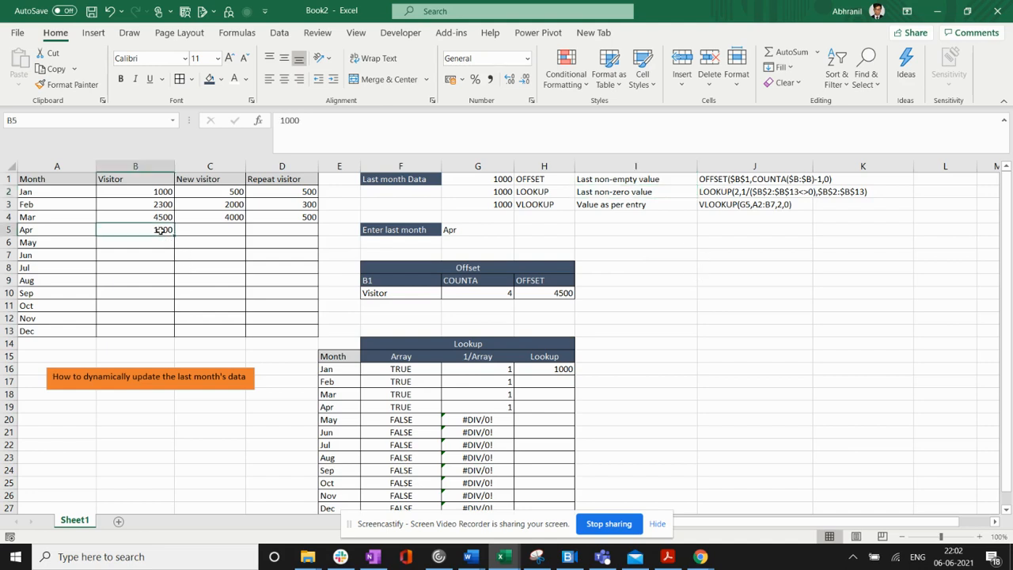
- Apply cell borders to the OFFSET and LOOKUP rows in range G1:I2
left_click_drag(499, 177, 595, 191)
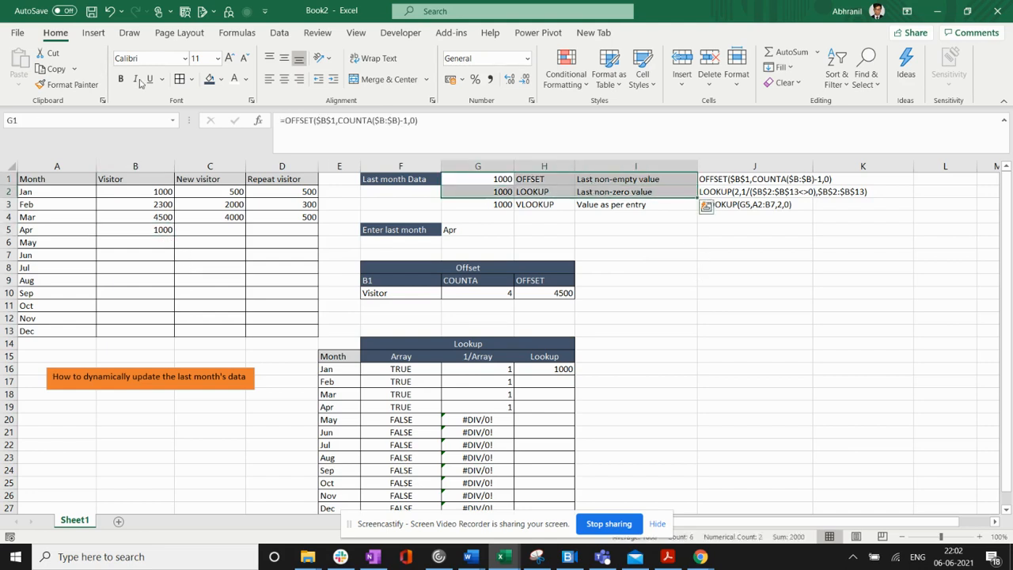
left_click(179, 79)
left_click(618, 315)
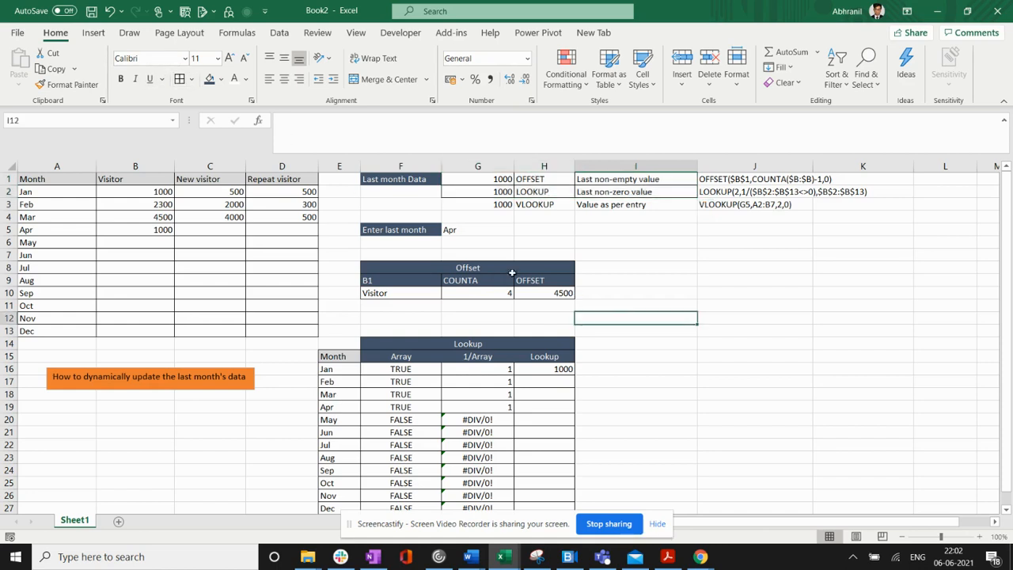
- Clear the April visitor figure in B5 and enter 0 in its place
left_click(164, 229)
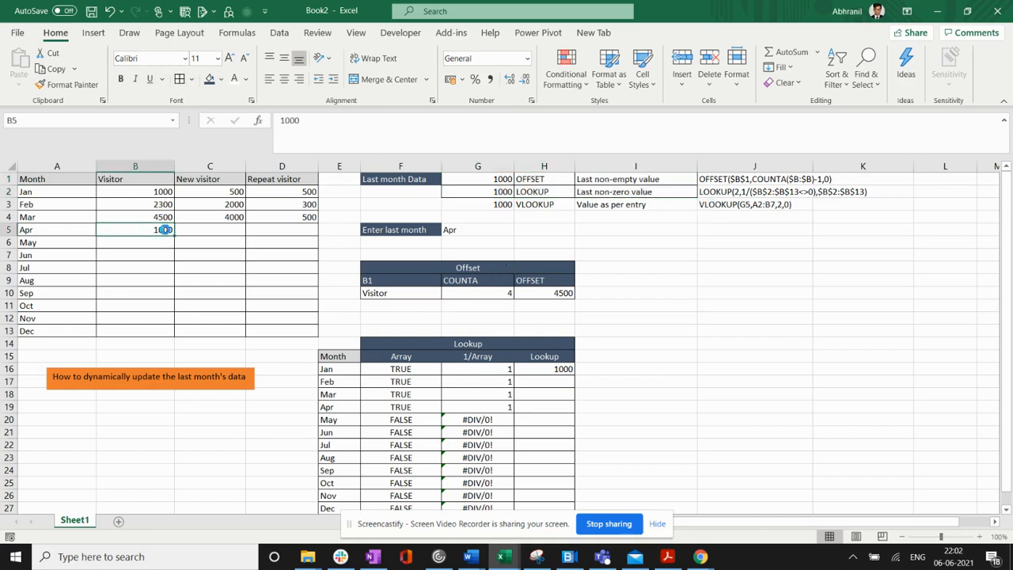
key("Delete")
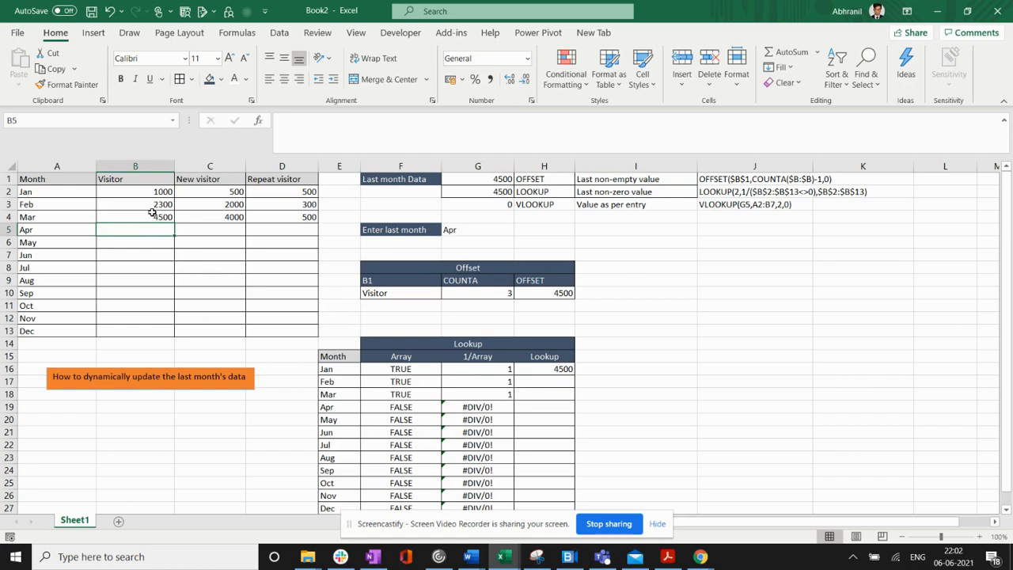
left_click(152, 213)
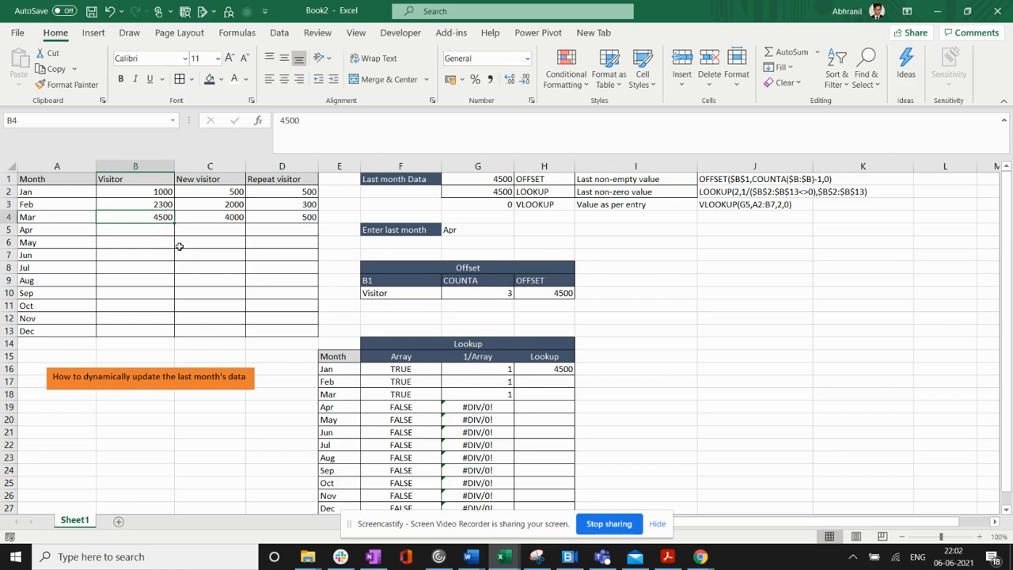
left_click(169, 231)
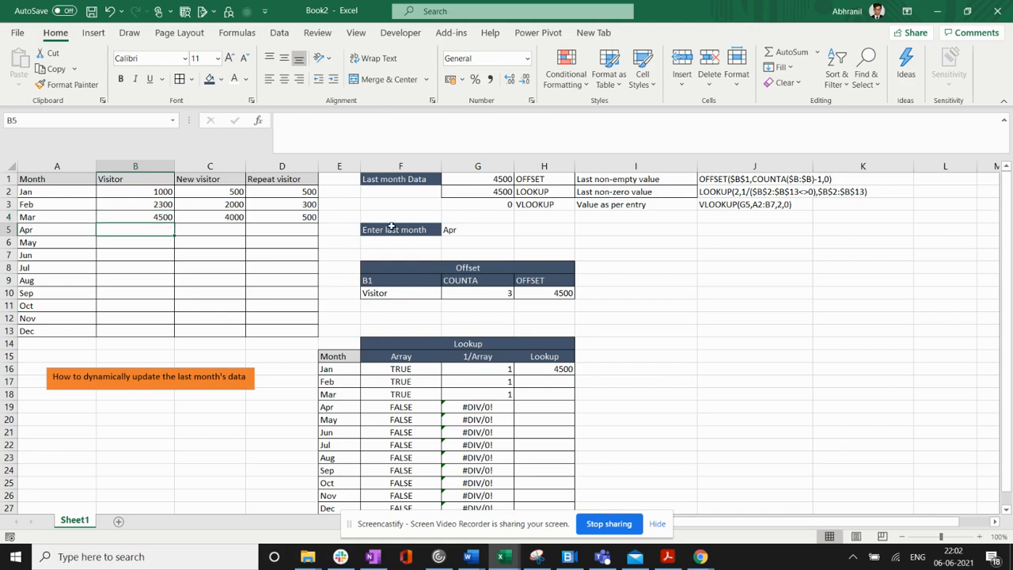
type("0")
key("Return")
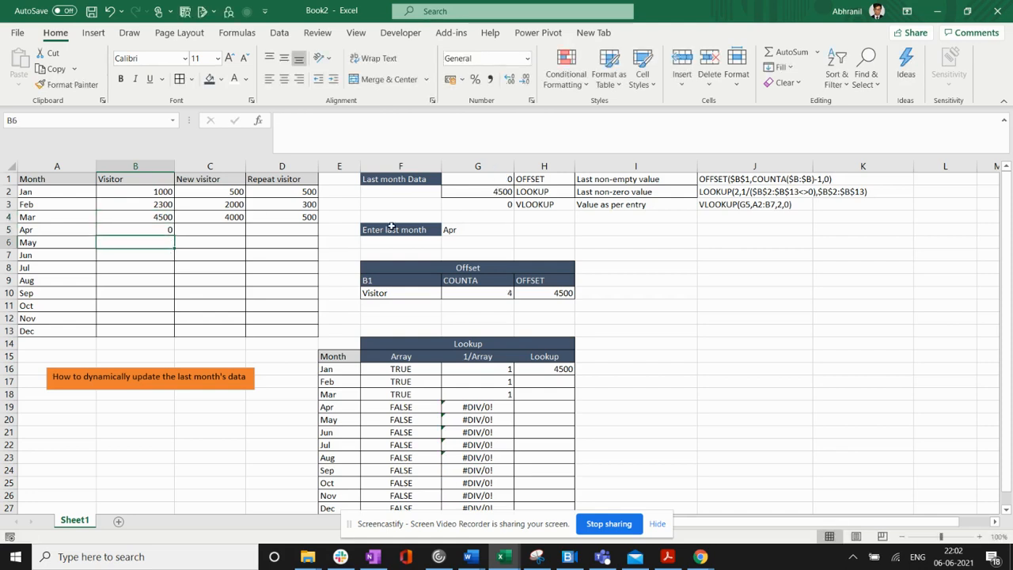
- Compare the OFFSET and LOOKUP results for the zero entry and clear the April visitor figure in B5
left_click(156, 229)
left_click(464, 183)
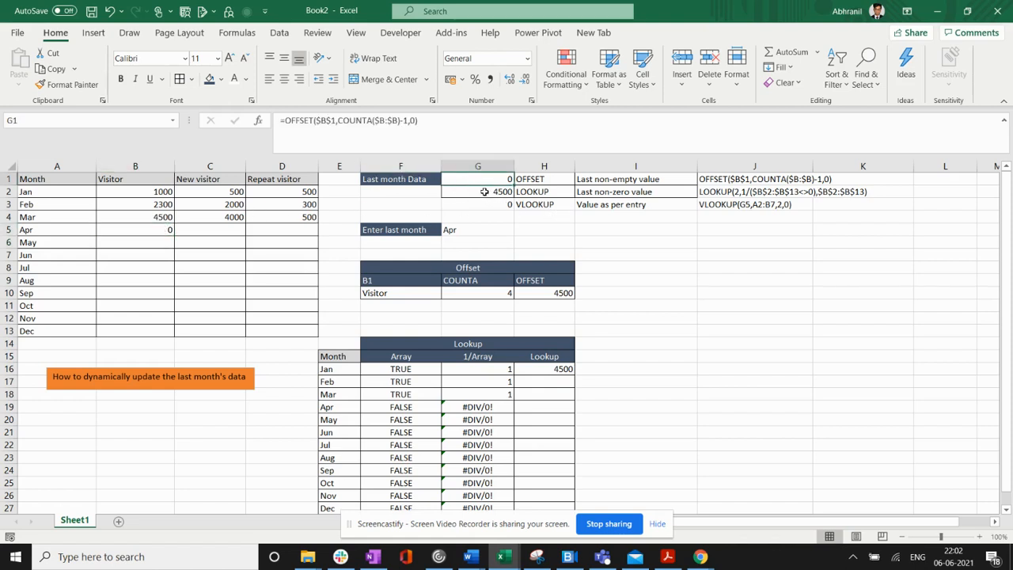
left_click(484, 191)
left_click(155, 215)
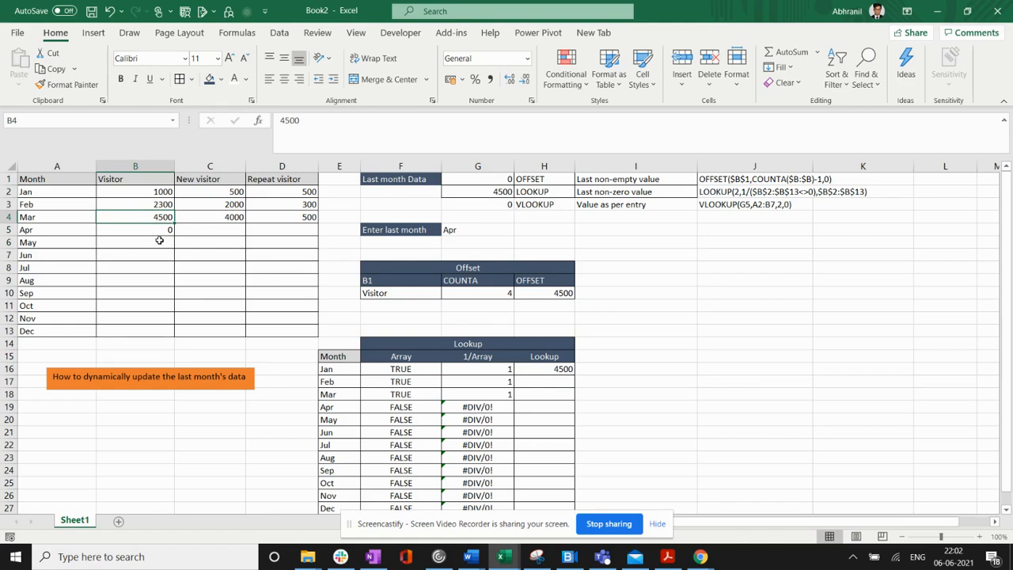
left_click(159, 229)
key("Delete")
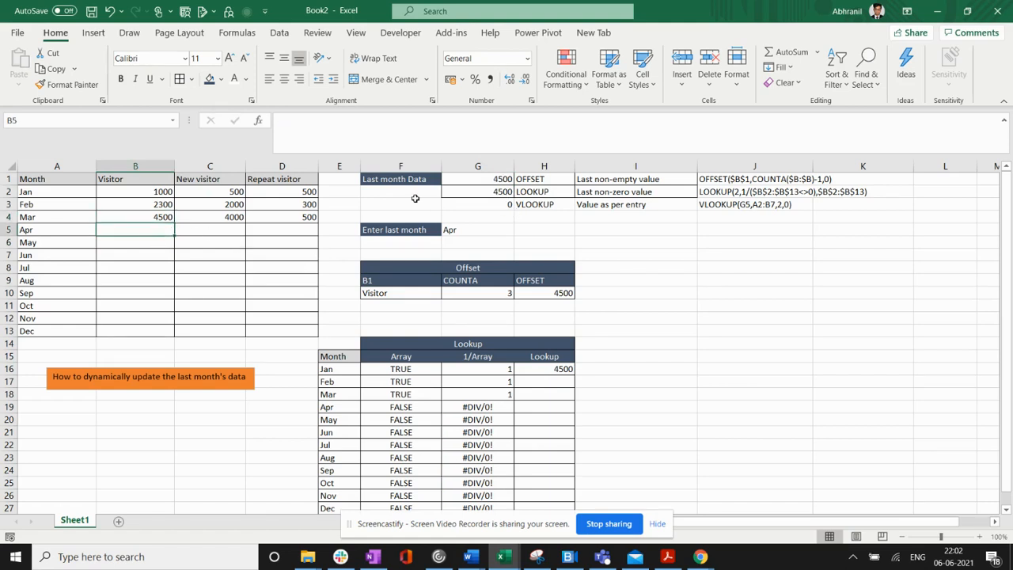
left_click_drag(491, 185, 611, 190)
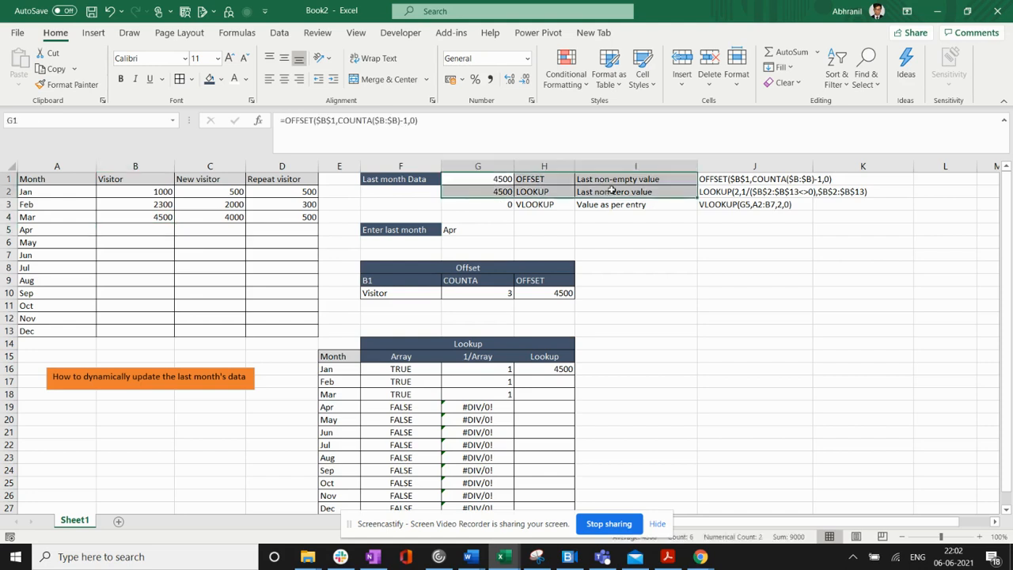
- Replace the January visitor figure in B2 with =SUM(C2:D2) and fill the formula down through December in B13
left_click(559, 194)
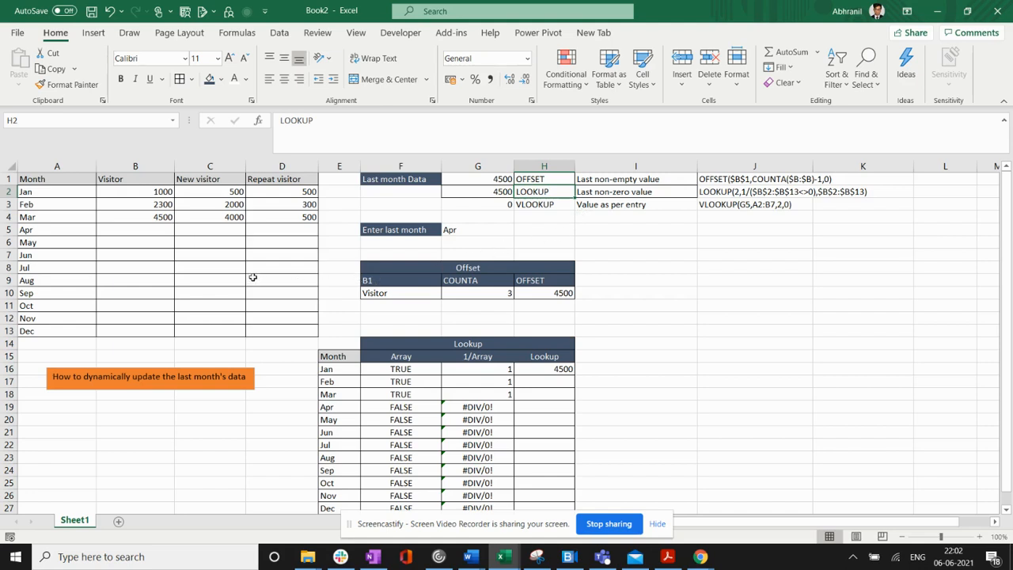
left_click(159, 218)
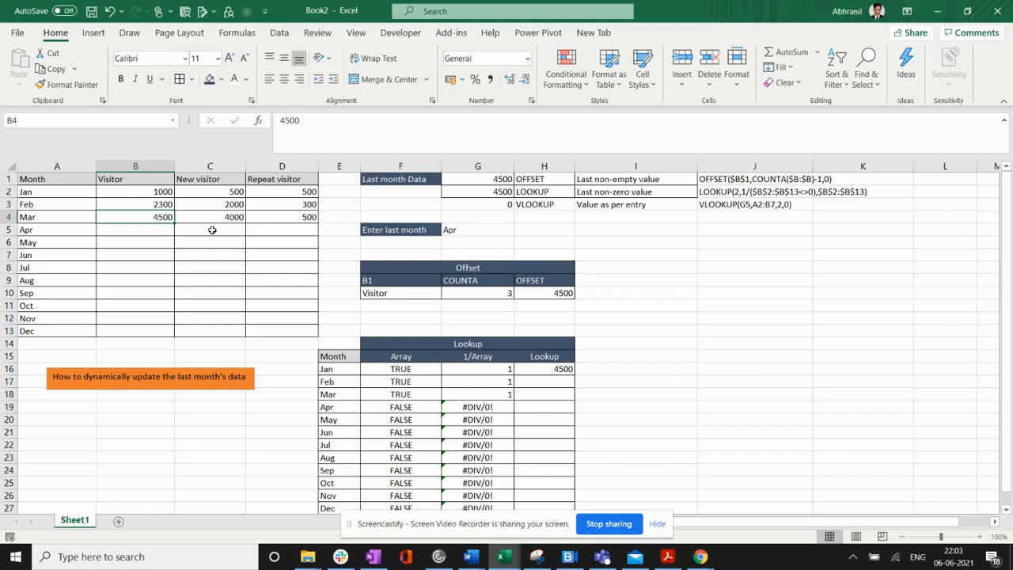
left_click(158, 192)
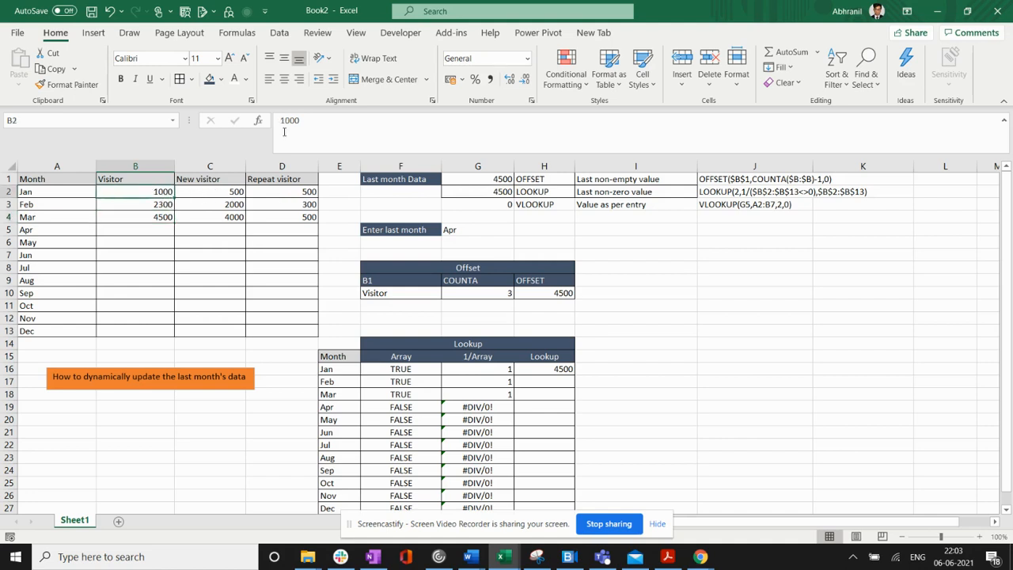
type("=SUM(")
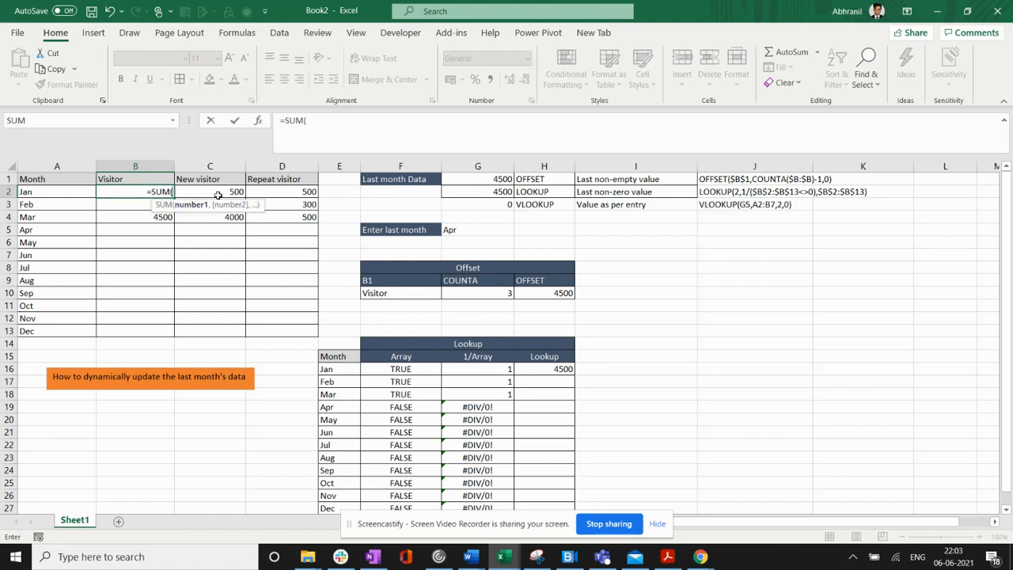
left_click_drag(219, 195, 285, 194)
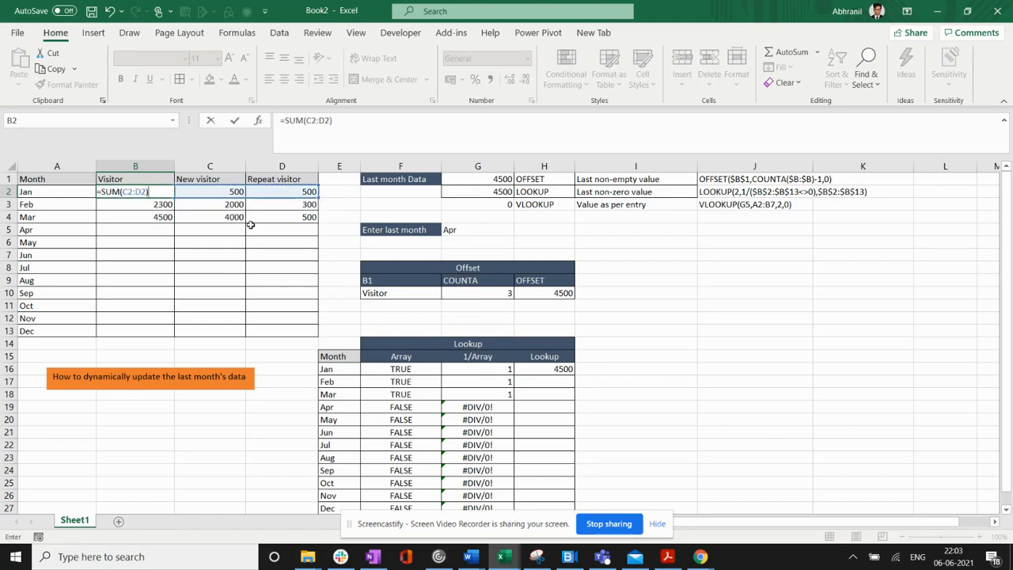
key("Return")
left_click(171, 194)
left_click_drag(178, 209, 173, 336)
left_click(216, 443)
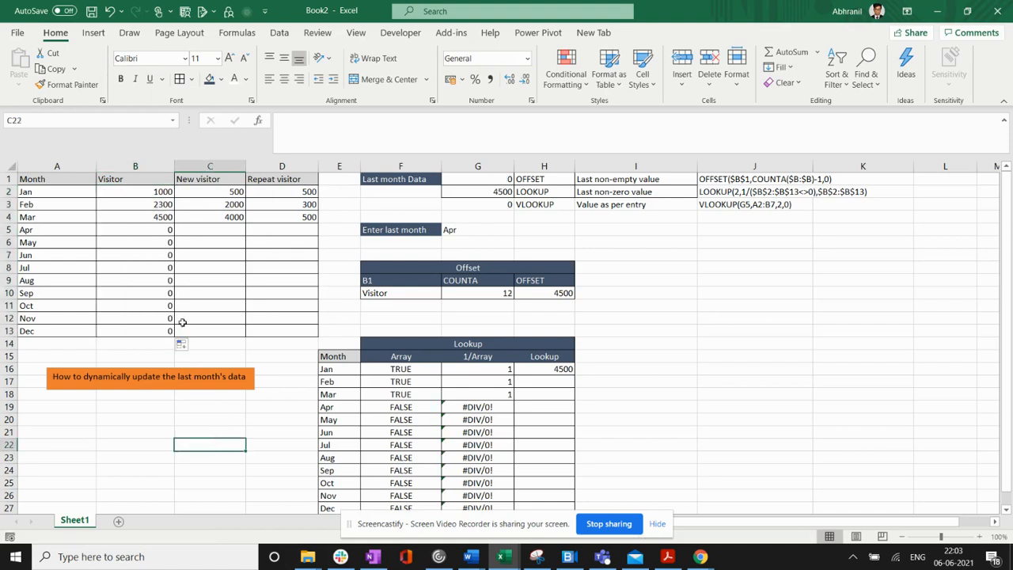
- Enter 0 for April's new visitors in C5 and repeat visitors in D5
left_click_drag(154, 235, 164, 336)
left_click(183, 442)
left_click(225, 228)
type("0")
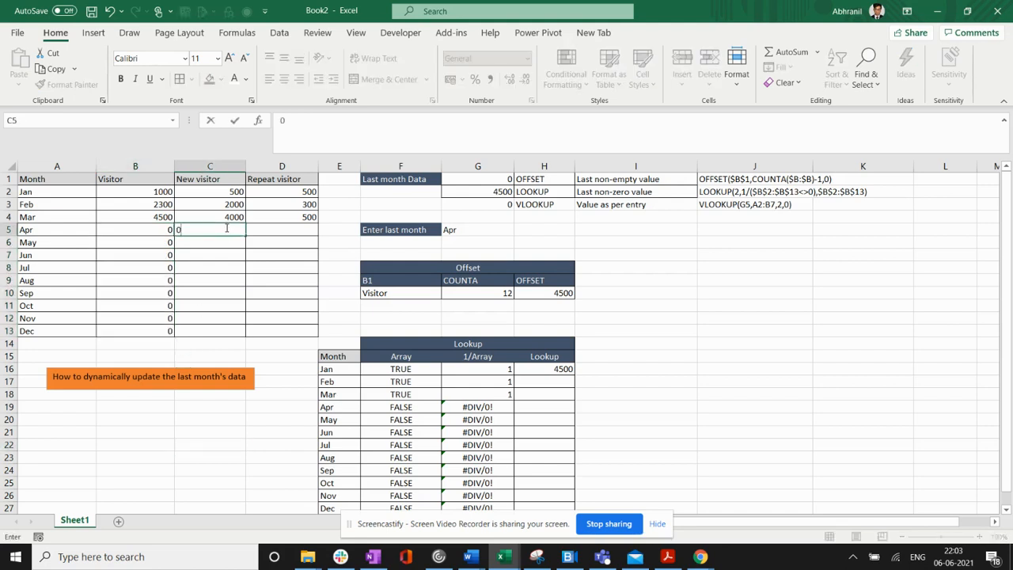
key("Tab")
type("0")
key("Return")
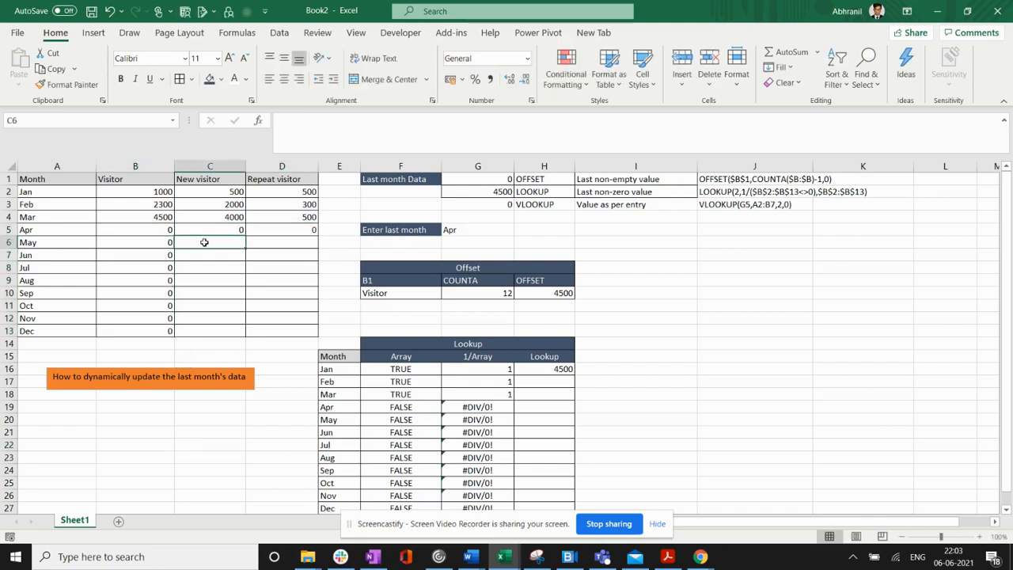
- Check the April and May visitor formulas against the new and repeat visitor cells, and compare the OFFSET and LOOKUP results
left_click_drag(213, 242, 273, 331)
left_click(149, 243)
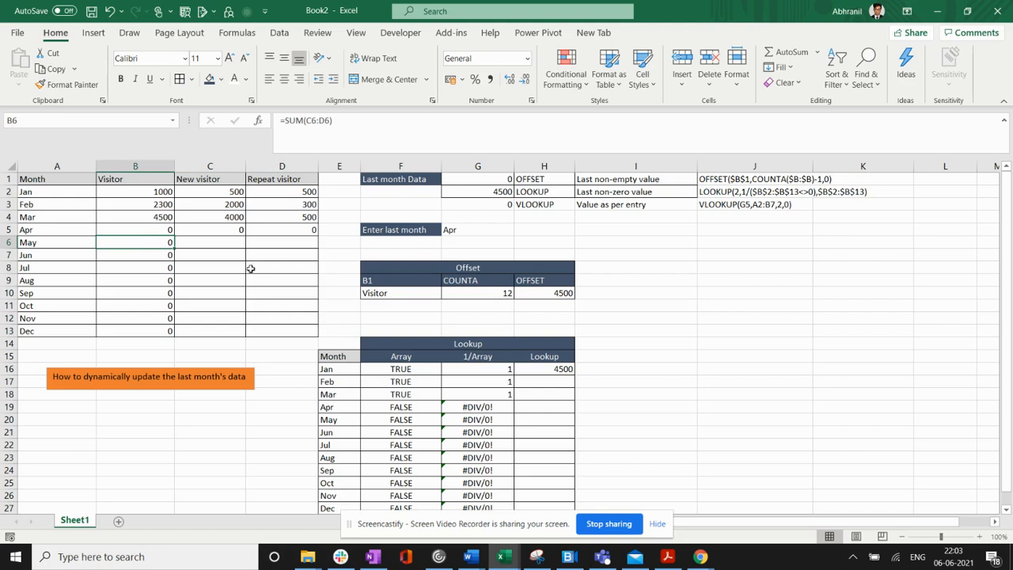
left_click(188, 231)
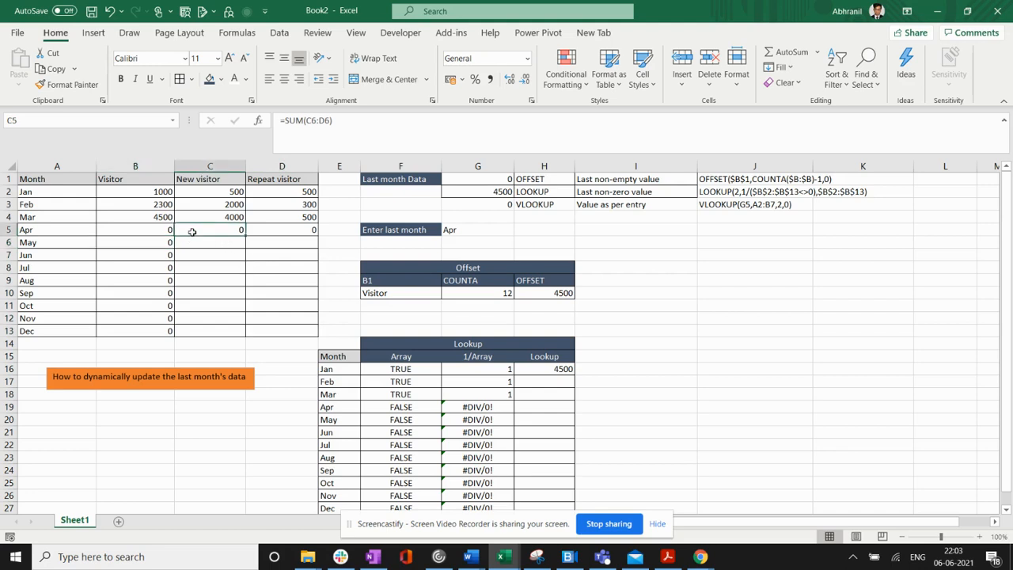
left_click(158, 231)
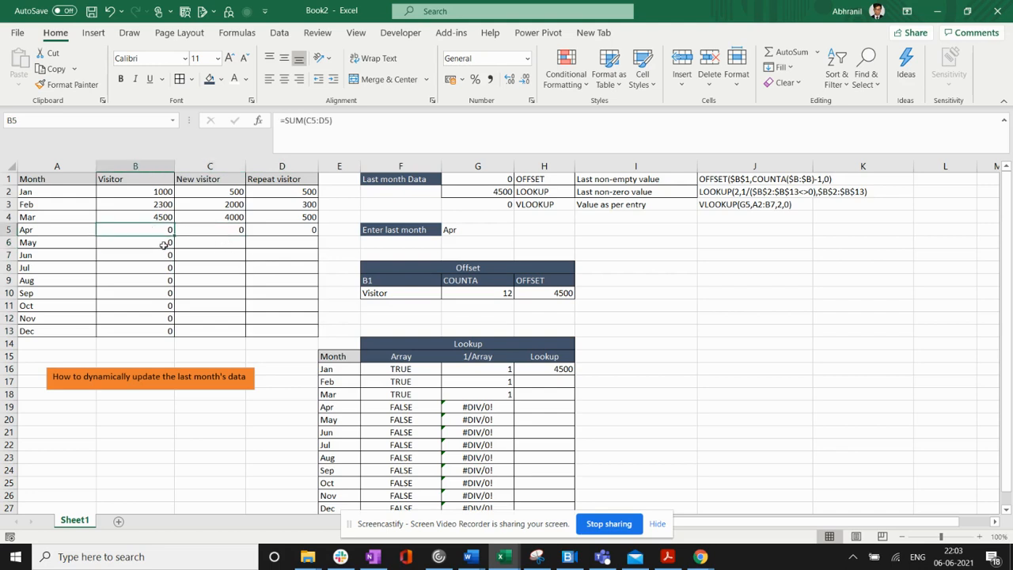
left_click_drag(464, 183, 592, 190)
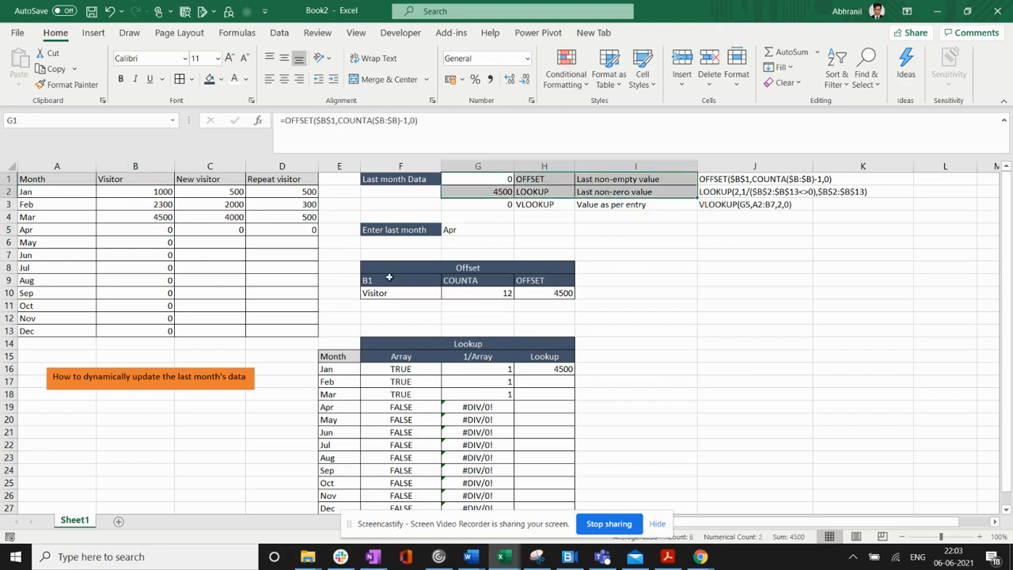
- Check the VLOOKUP formula in G3 and set the last month entry in G5 to Mar
left_click(476, 230)
left_click(507, 208)
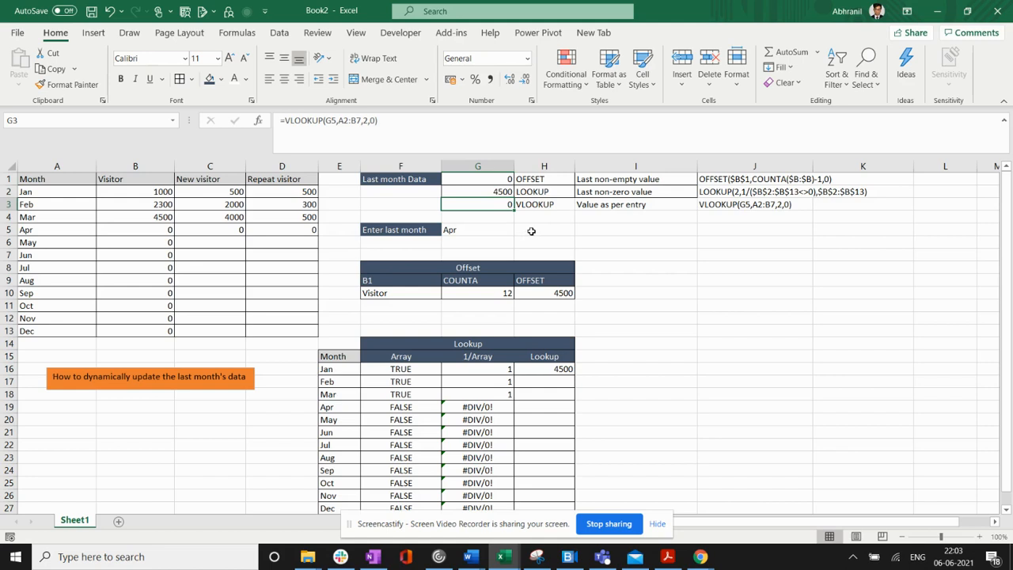
left_click(499, 232)
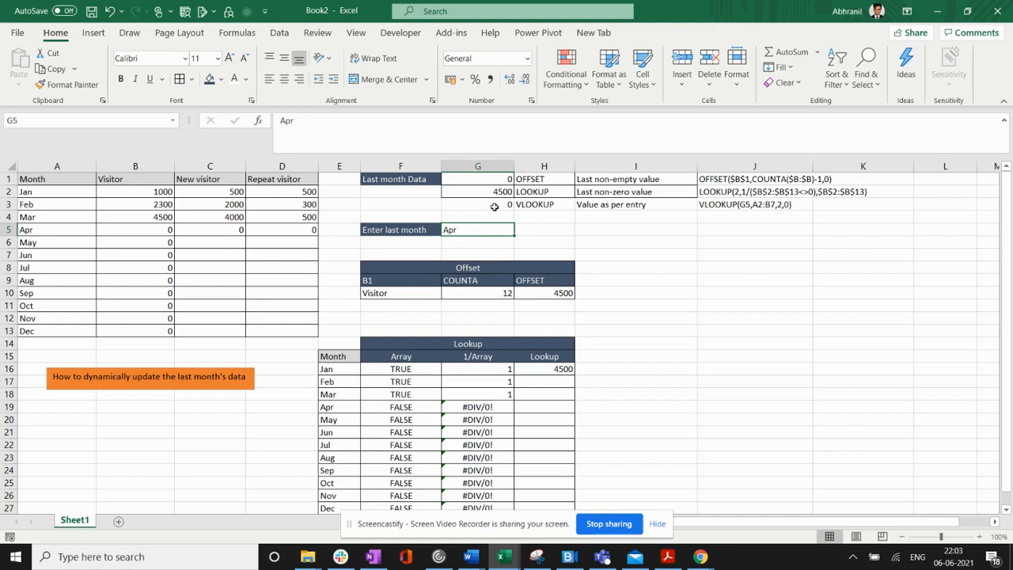
left_click(495, 205)
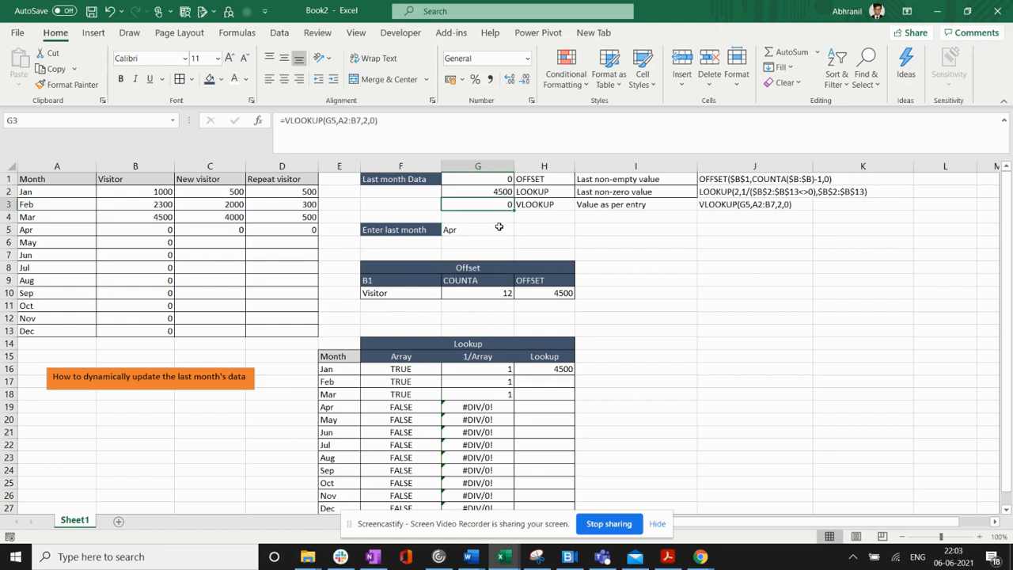
left_click(495, 229)
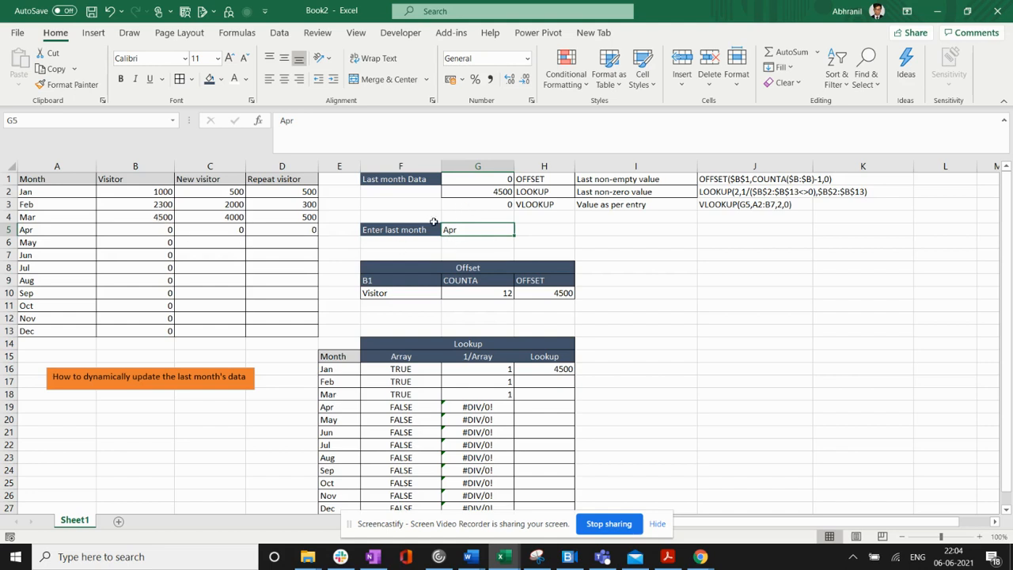
type("Mar")
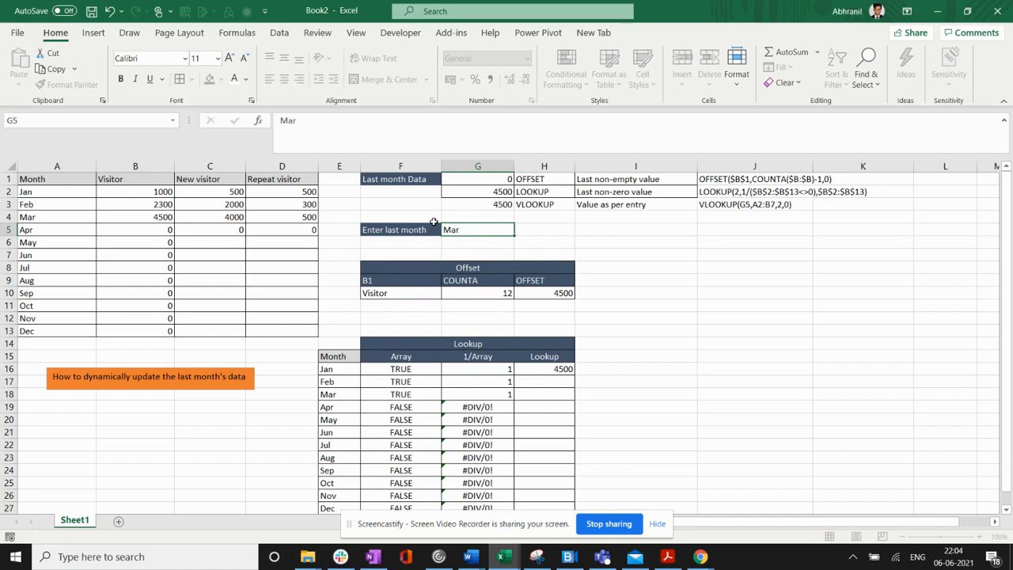
key("Return")
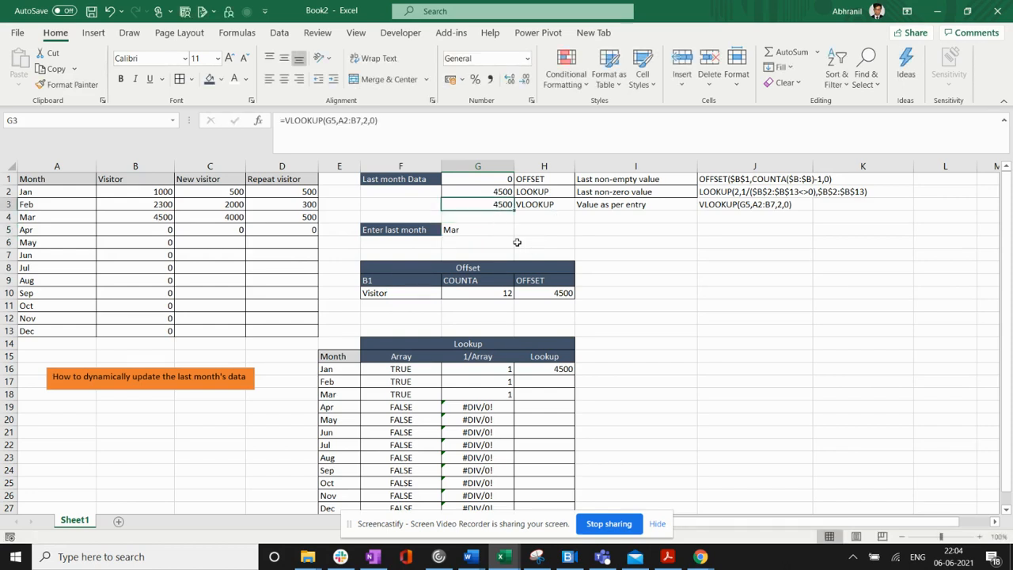
left_click(502, 231)
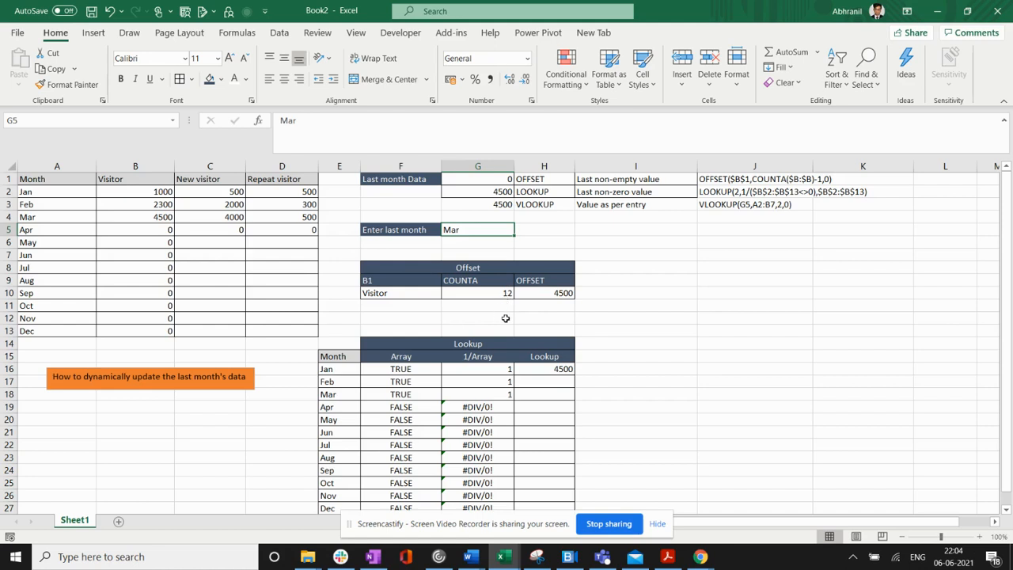
- Review the OFFSET formula text and COUNTA heading, and clear the April to December visitor formulas in B5:B13
left_click(744, 181)
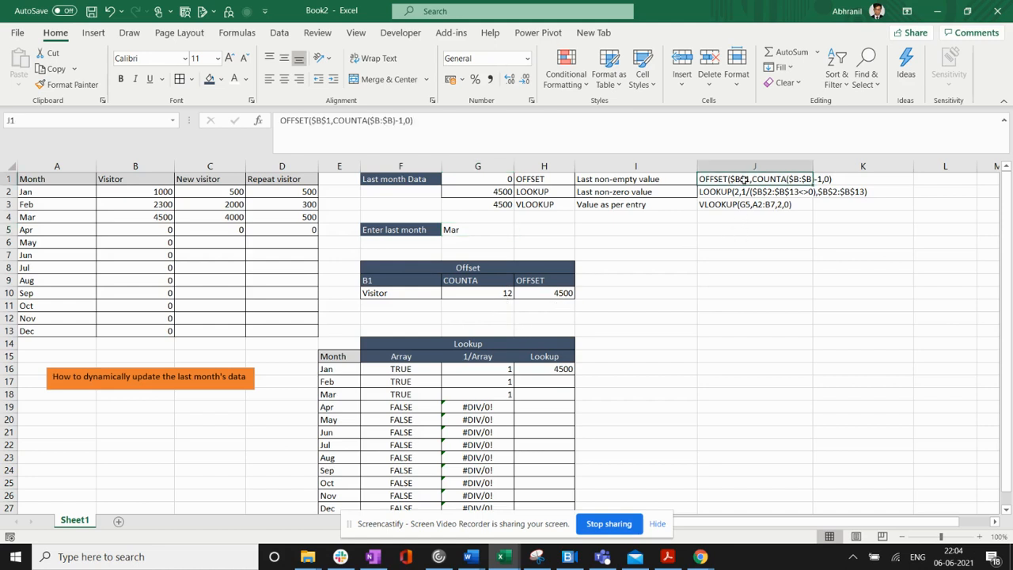
left_click(490, 280)
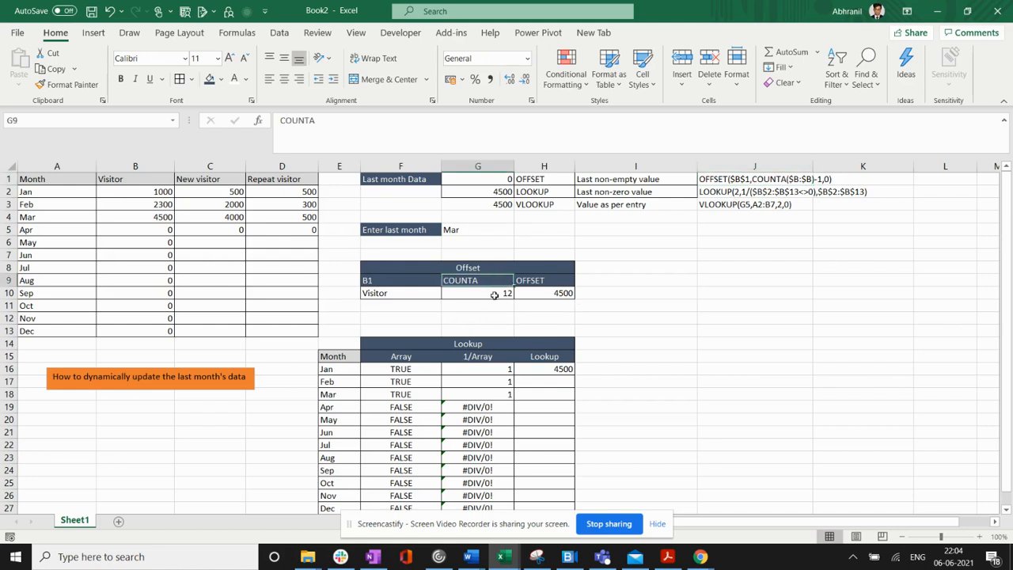
left_click_drag(166, 191, 153, 331)
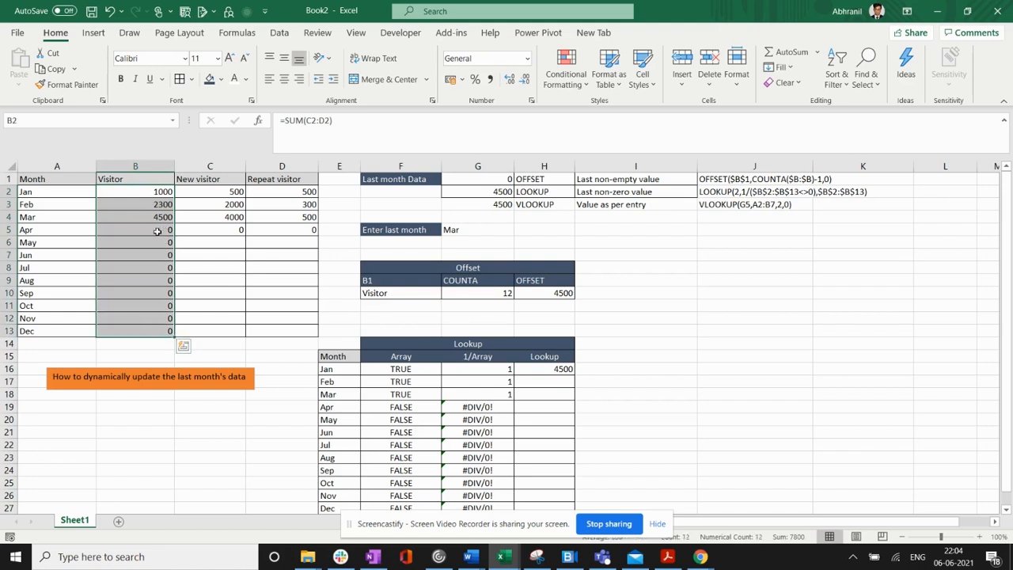
left_click_drag(158, 230, 137, 328)
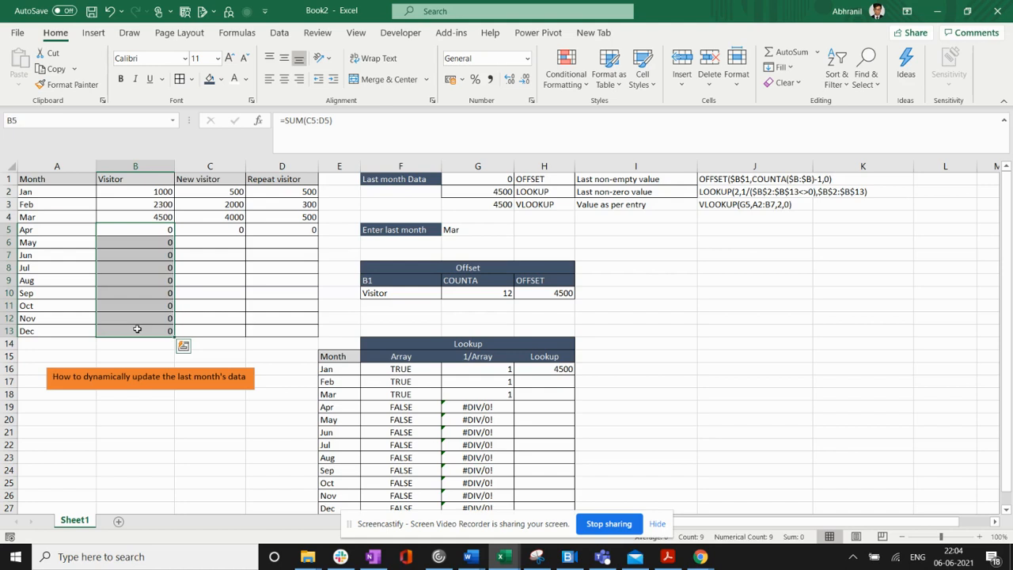
key("Delete")
- Inspect the COUNTA and OFFSET formulas in G10:H10, and replace the COUNTA formula in G10 with 11
left_click(472, 290)
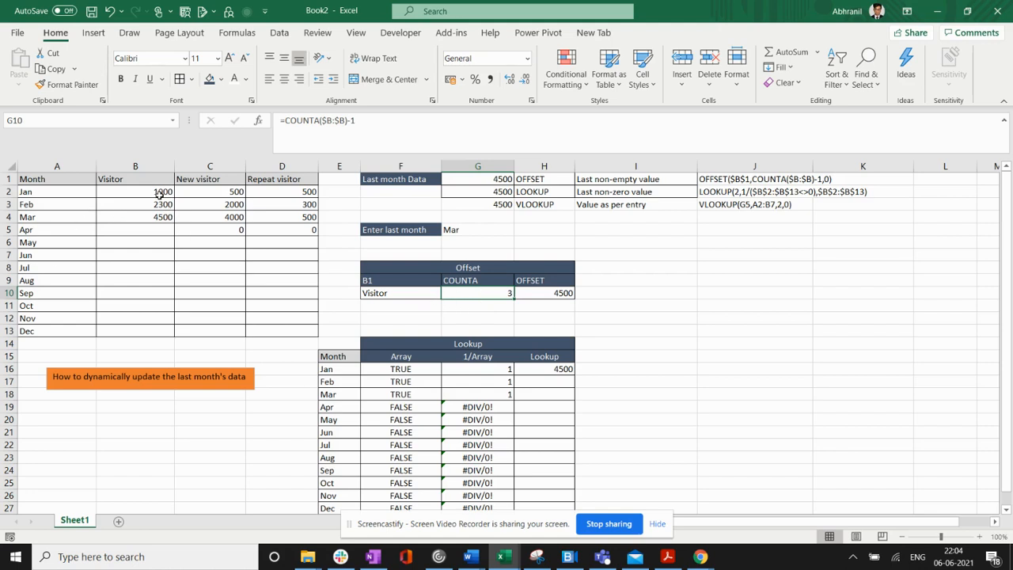
left_click_drag(160, 195, 159, 215)
left_click(543, 289)
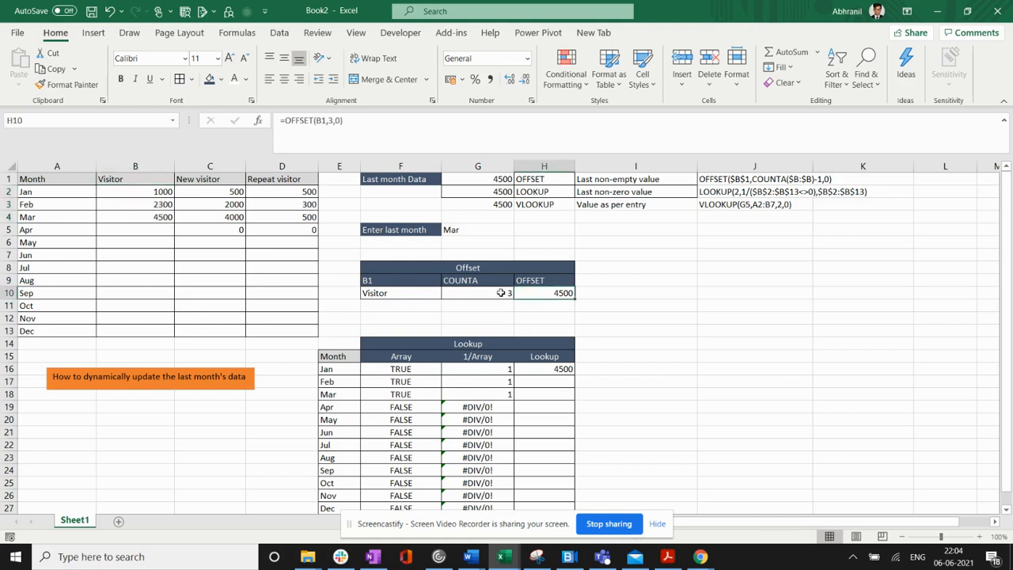
left_click(502, 292)
type("11")
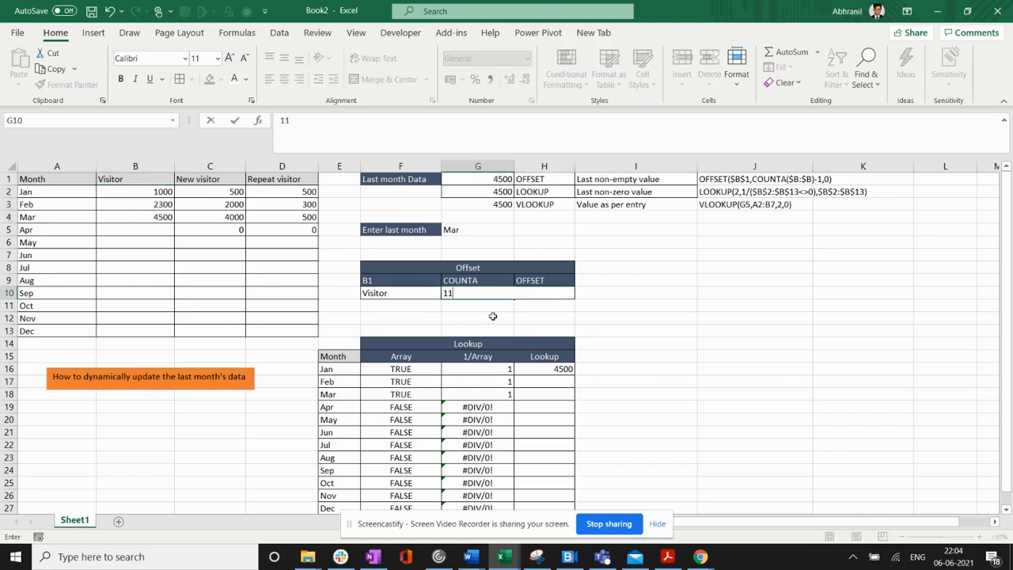
key("Return")
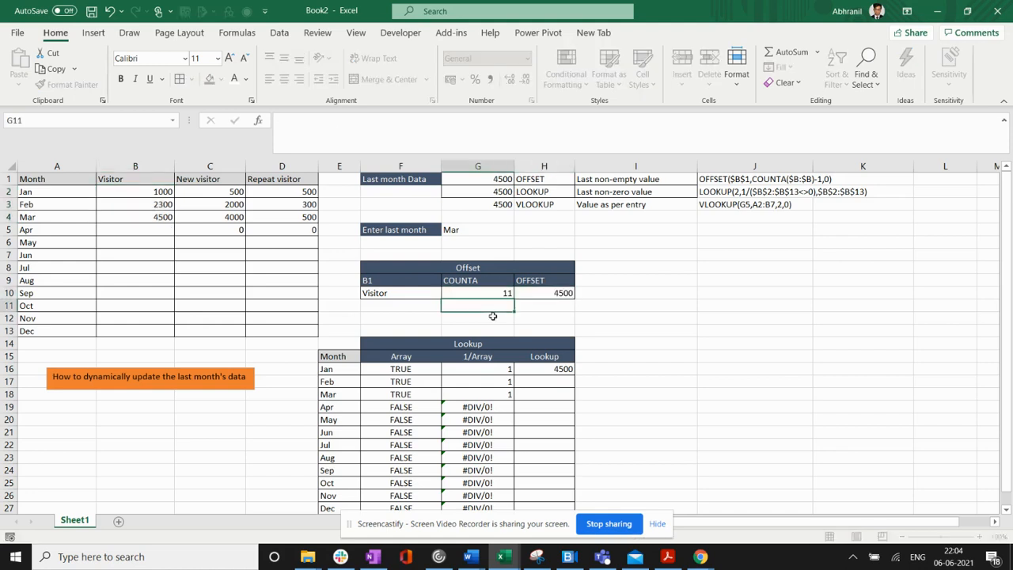
left_click(549, 298)
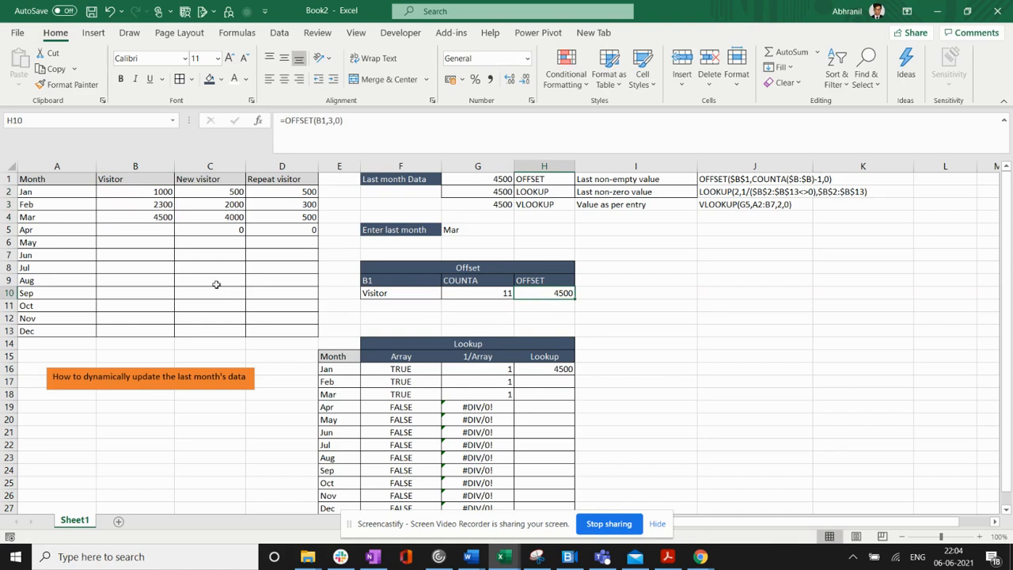
- Try entering 0 as the April visitor figure in B5 and undo the entry
left_click(153, 217)
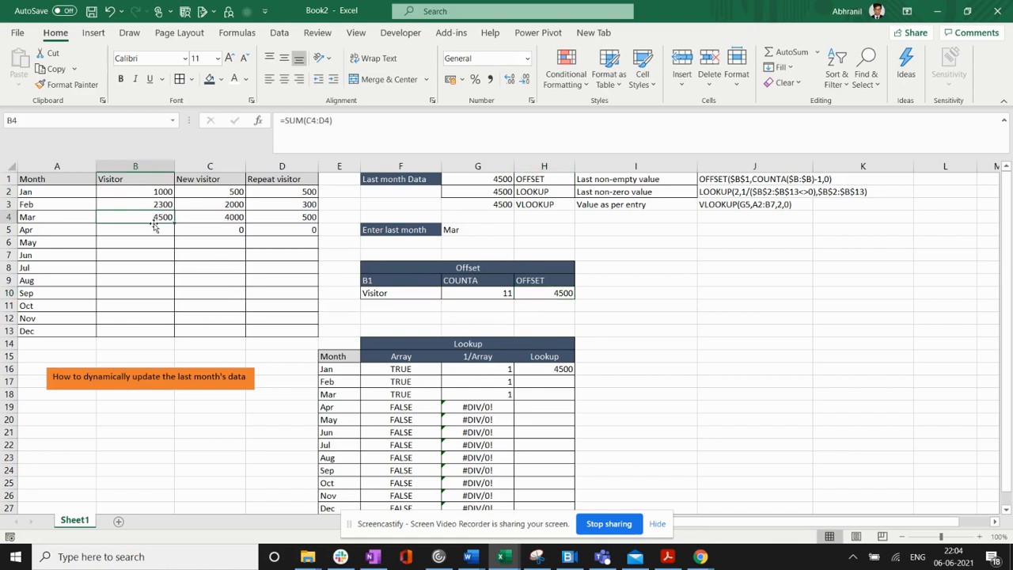
left_click(155, 227)
type("0")
key("Return")
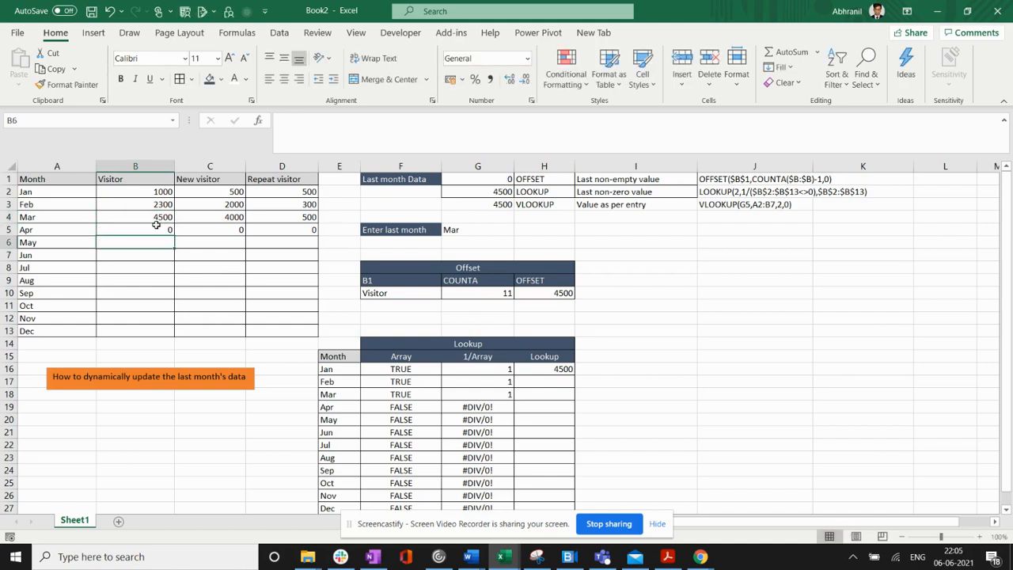
key("ctrl+z")
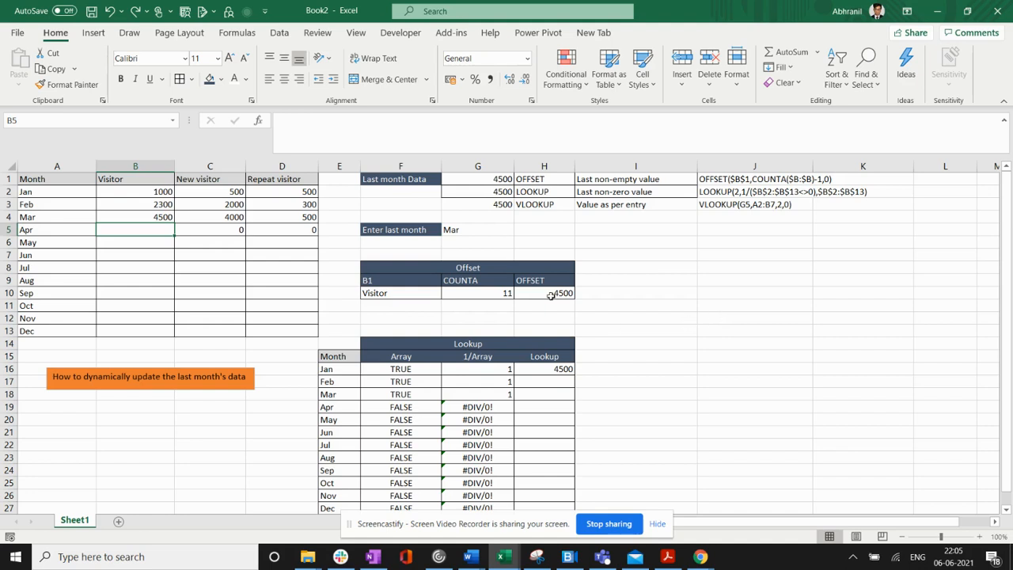
- Set the COUNTA value in G10 of the Offset table to 3
left_click(483, 294)
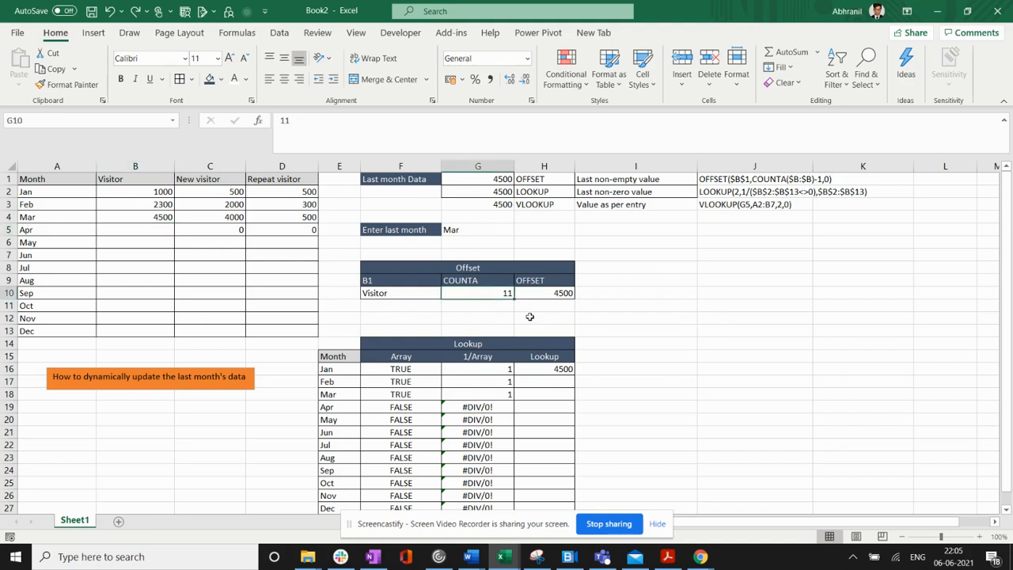
type("3")
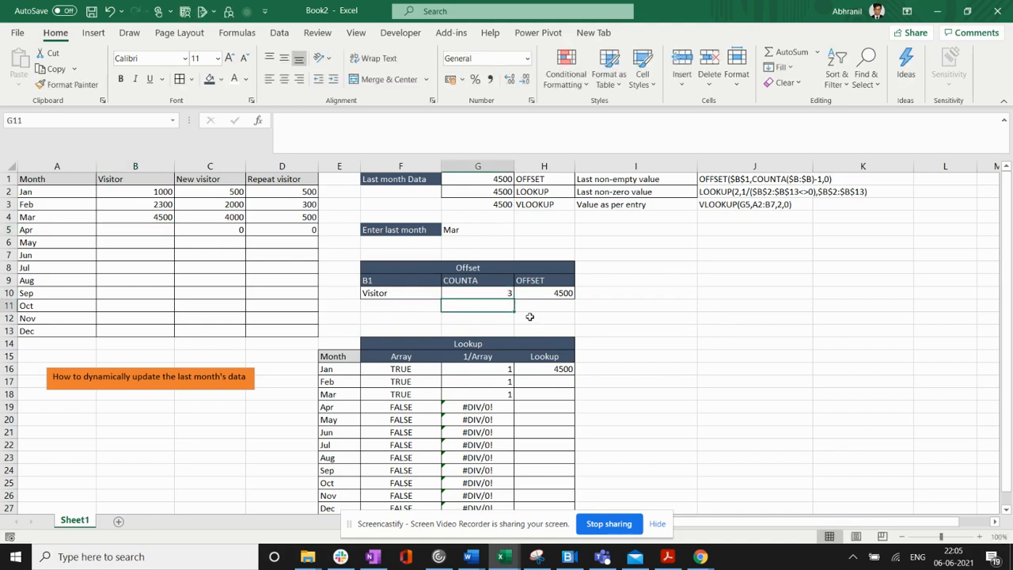
key("Return")
- Examine the $B$2:$B$13<>0 condition in the LOOKUP formula text in J2 and the 1/Array values in the Lookup table
double_click(755, 192)
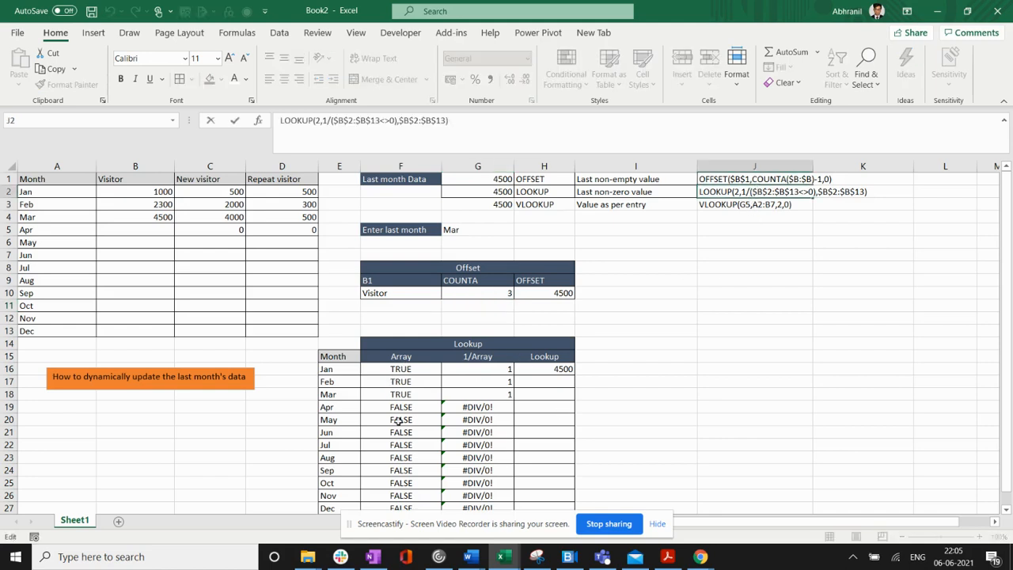
left_click_drag(752, 191, 815, 192)
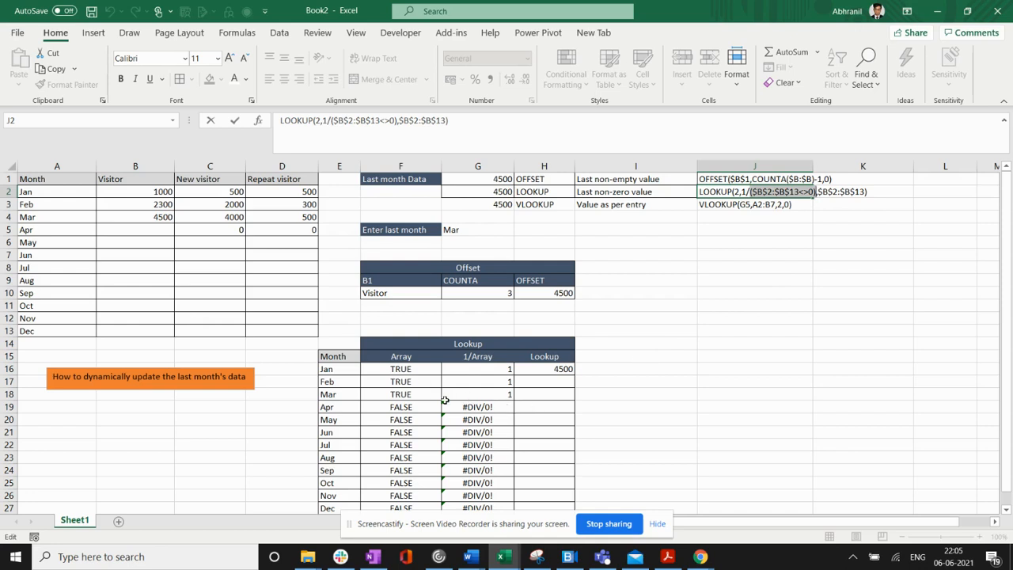
key("Escape")
left_click_drag(475, 367, 491, 383)
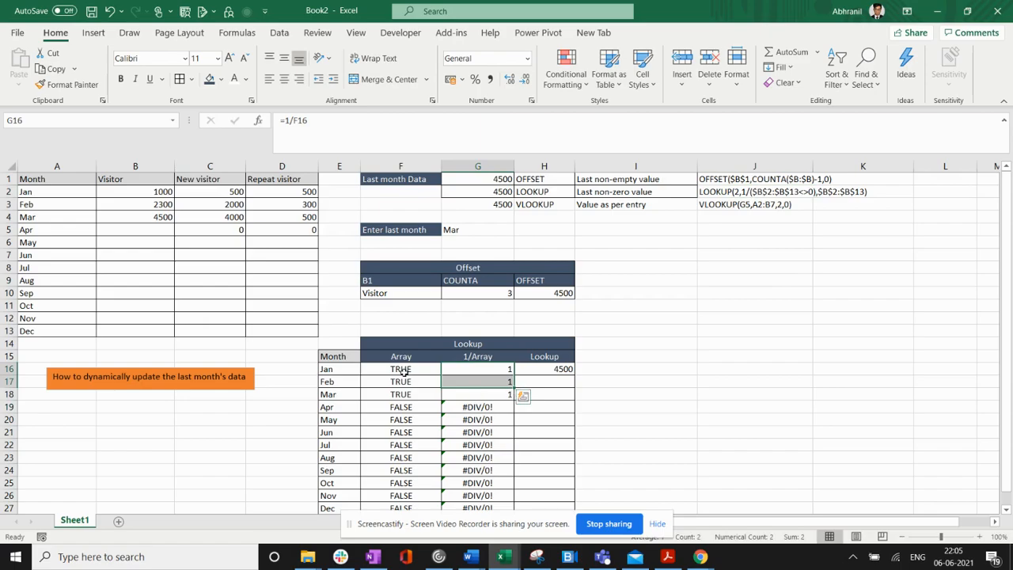